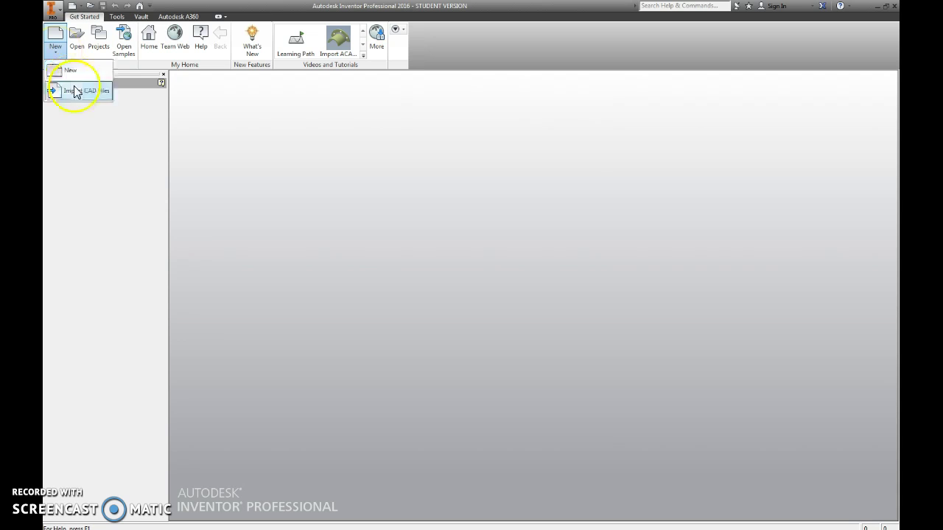
- Create a part from the Standard (in).ipt template and start a 2D sketch on the horizontal XZ plane
click(70, 70)
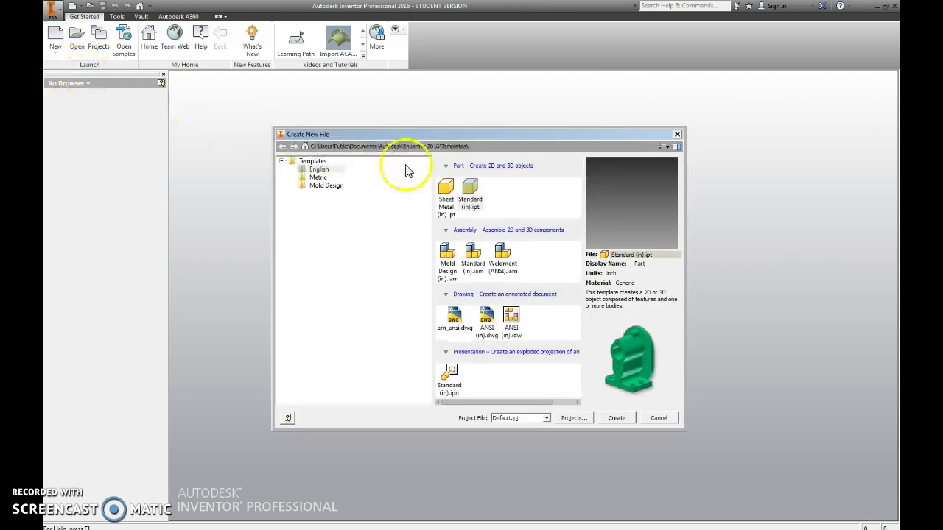
click(615, 418)
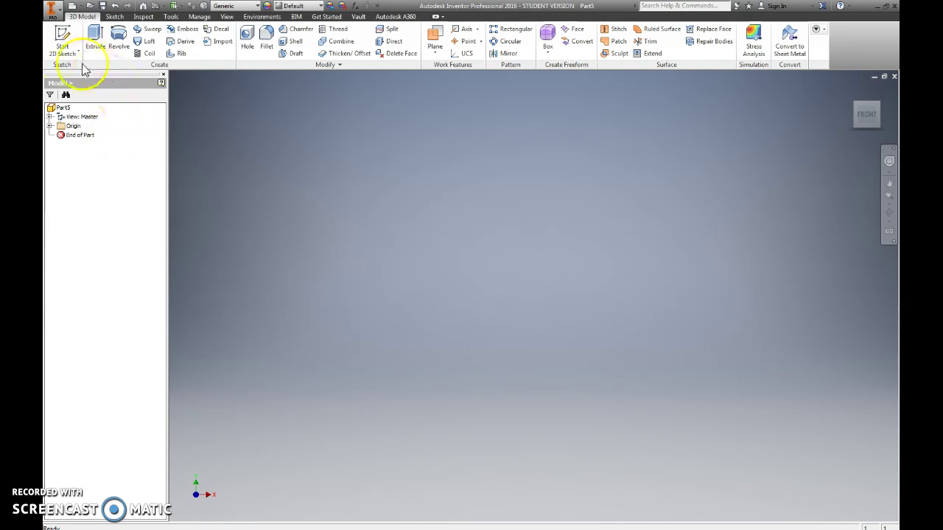
click(62, 56)
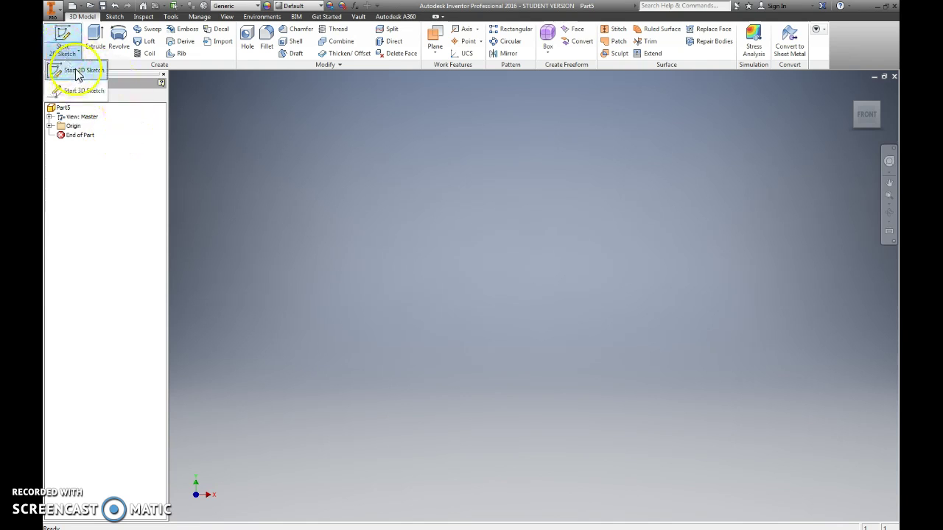
click(77, 70)
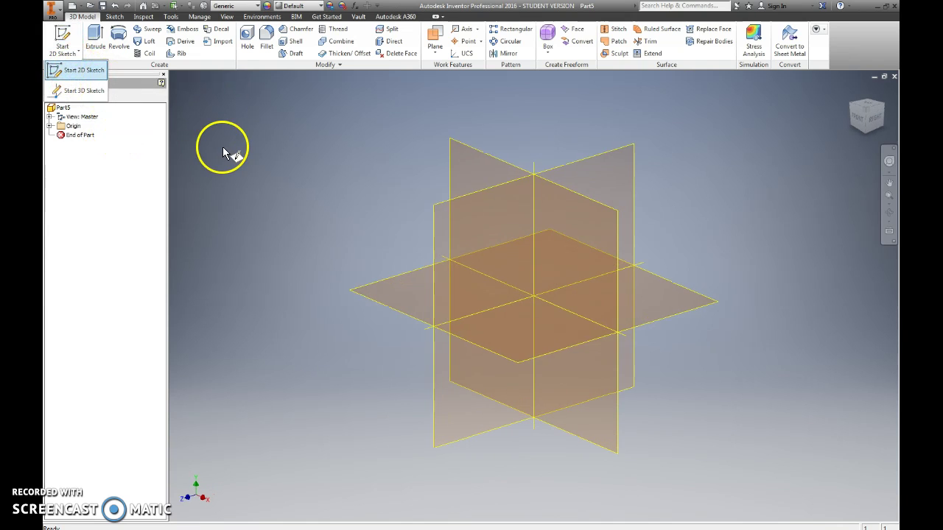
click(407, 293)
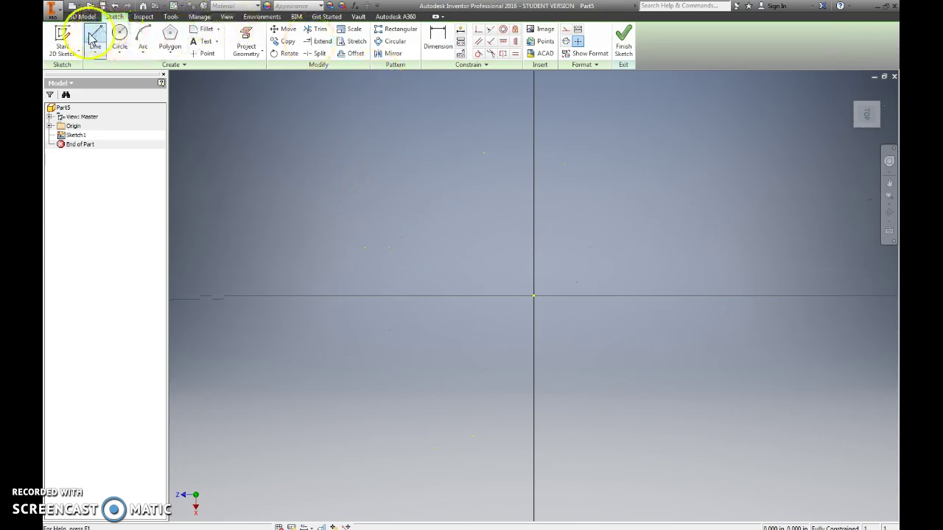
- Draw a two-point rectangle about 0.67 in wide in the sketch's upper-left quadrant, clear of both axes
click(172, 45)
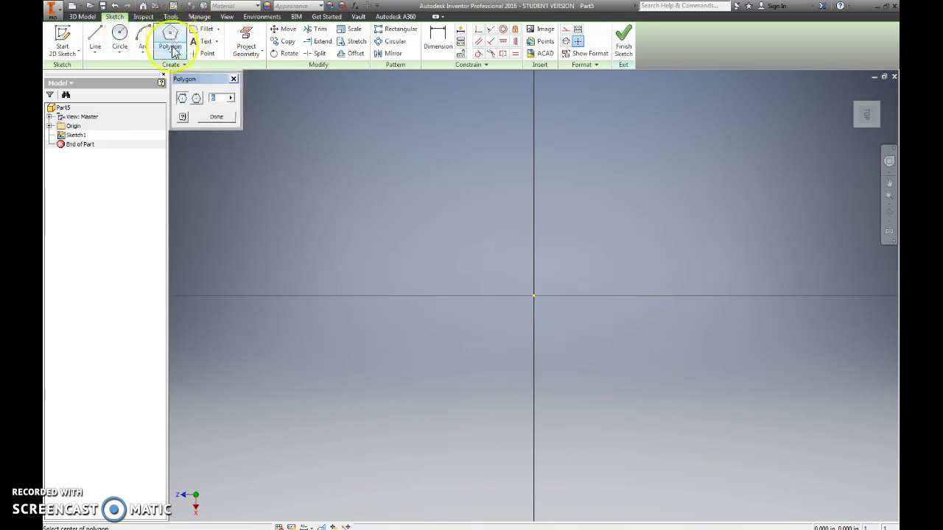
click(171, 53)
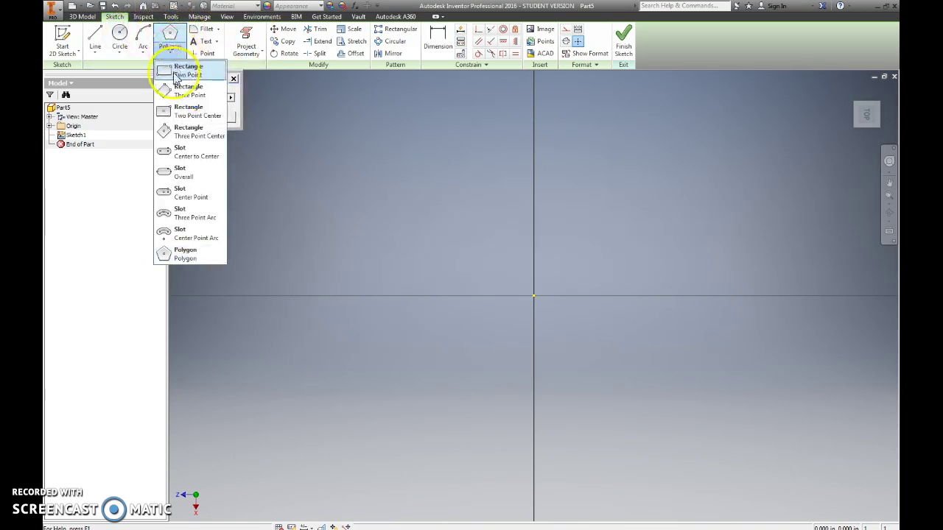
click(186, 75)
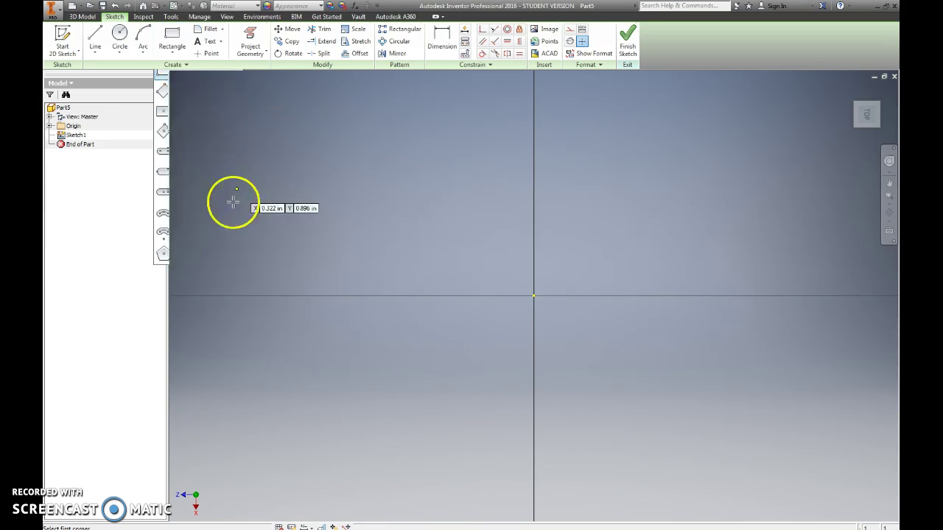
click(198, 253)
click(418, 119)
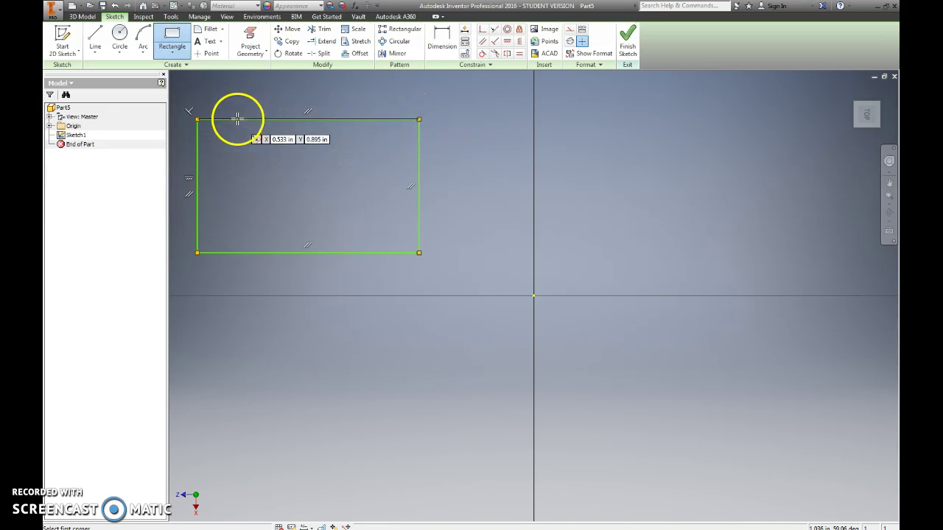
- Dimension the rectangle's top edge and set its width to 1.975 in
click(444, 37)
click(306, 118)
click(305, 91)
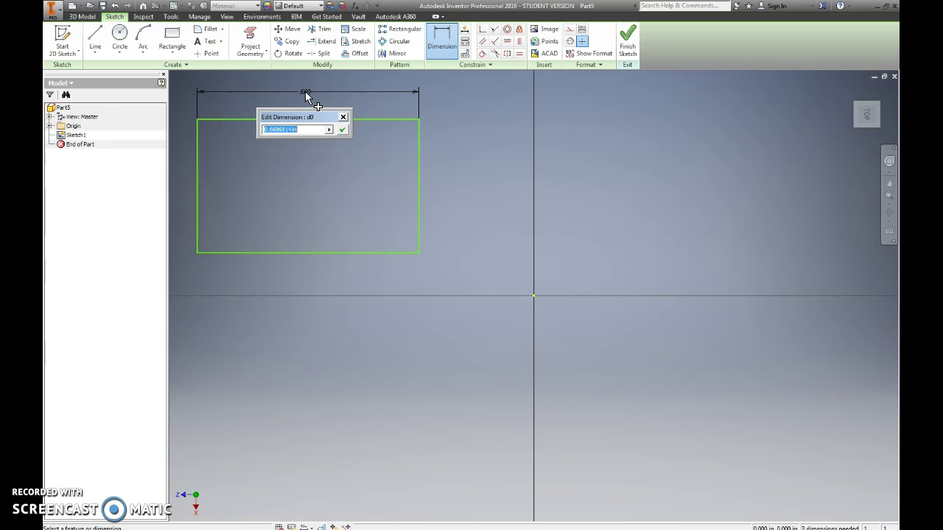
text(1.975)
key(Return)
- Dimension the rectangle's right edge and set its height to 1.590 in
click(195, 95)
click(263, 90)
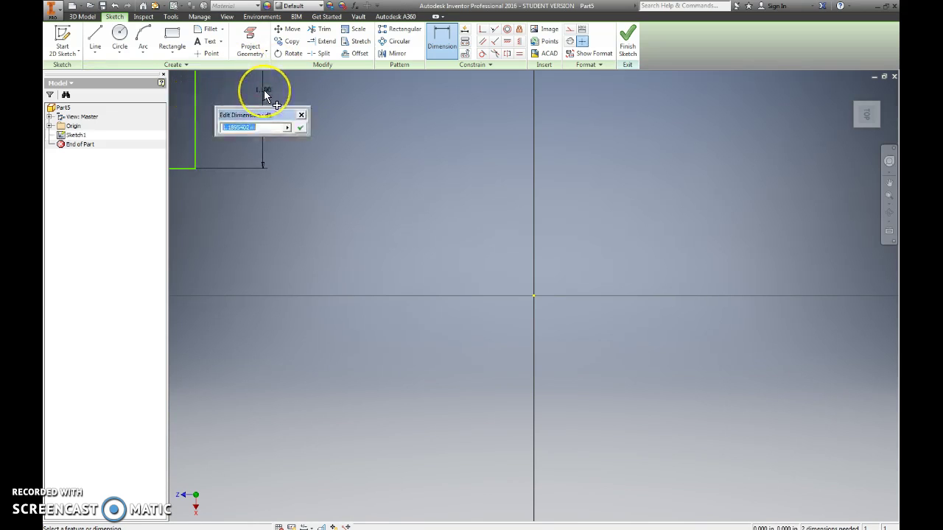
text(1.590)
key(Return)
scroll(336, 164, up, 5)
scroll(336, 151, down, 4)
scroll(277, 111, up, 4)
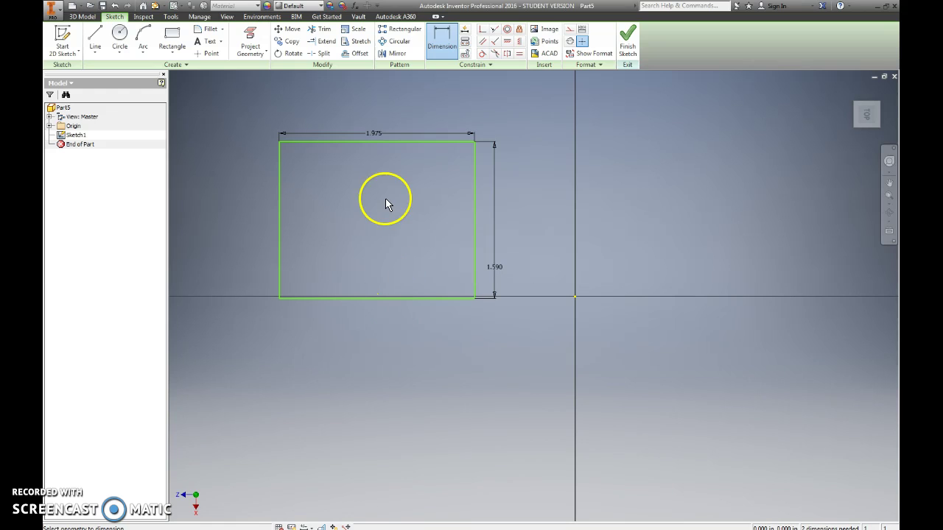
- Try to add another width dimension to the rectangle's top edge and to its bottom edge
click(390, 142)
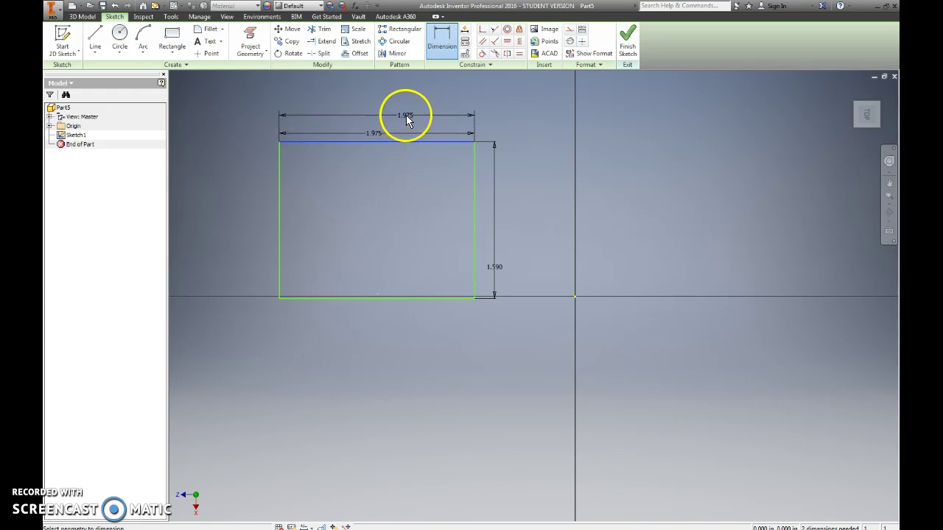
click(393, 122)
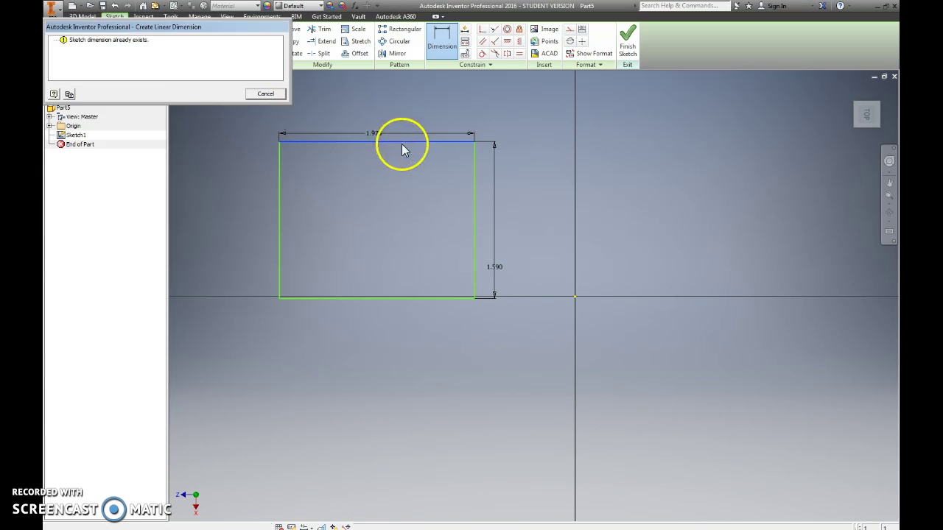
click(261, 94)
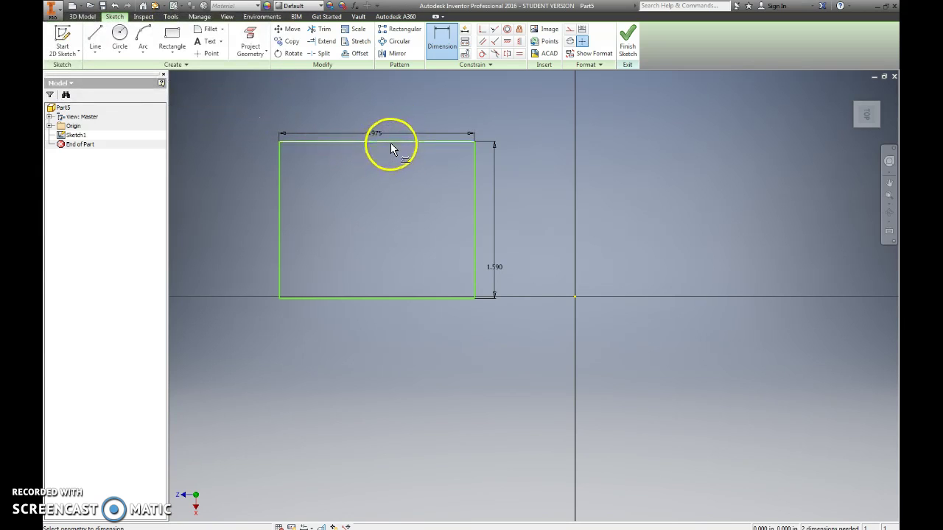
click(400, 141)
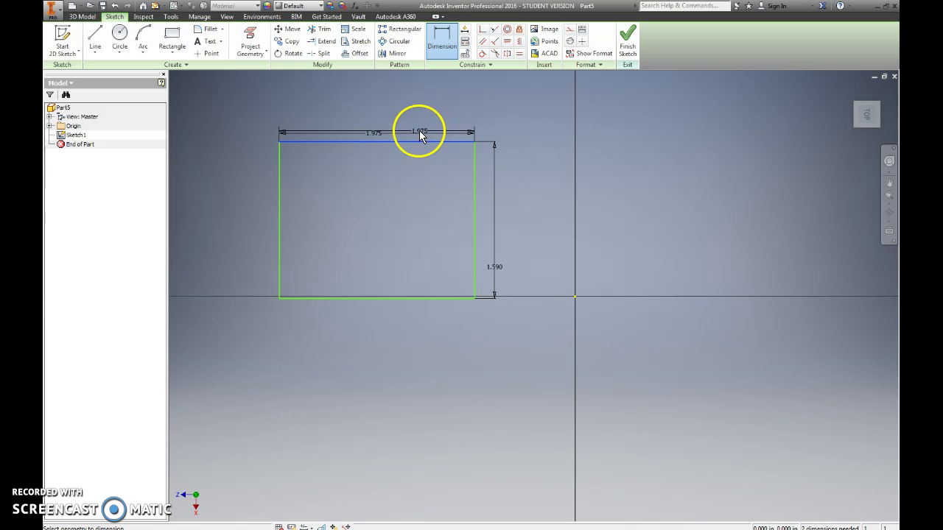
click(421, 120)
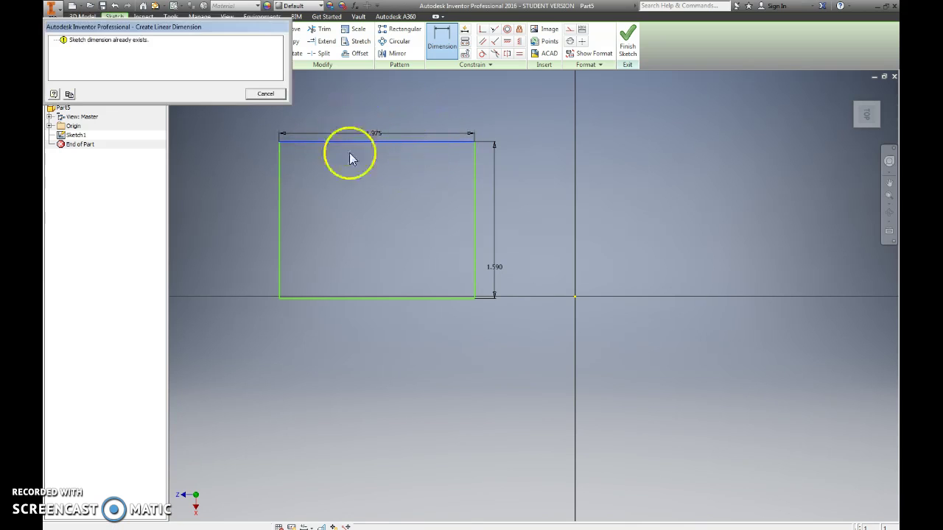
click(257, 95)
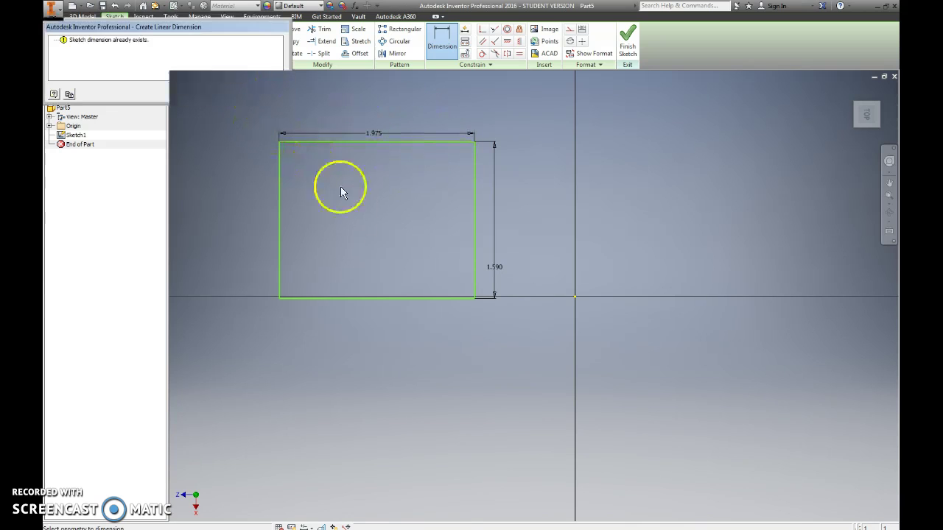
click(387, 296)
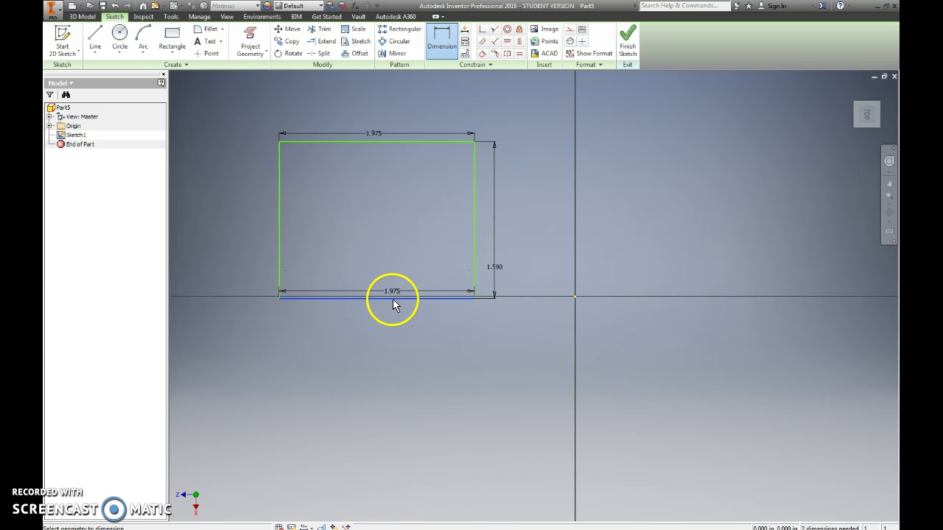
key(Escape)
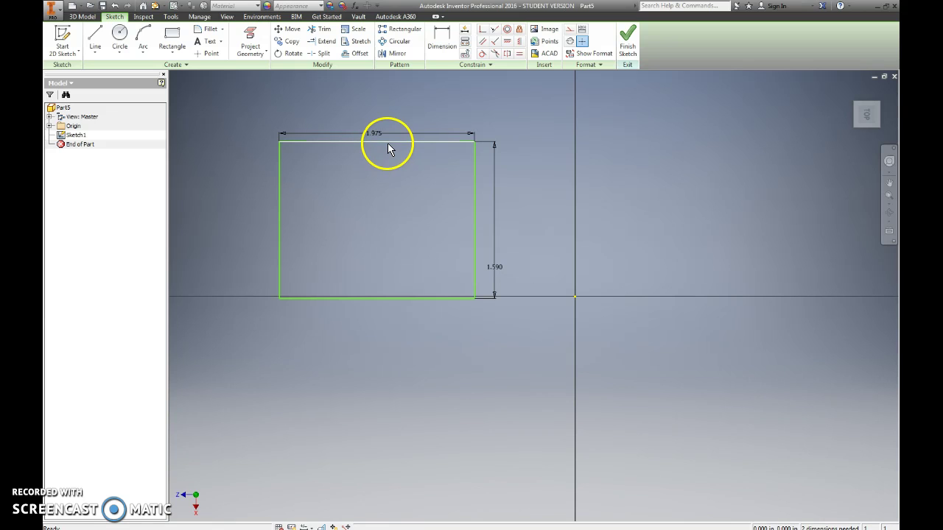
- Move the rectangle up from the horizontal axis and draw a circle about 0.37 in in diameter in its upper-left area
drag(388, 143, 433, 108)
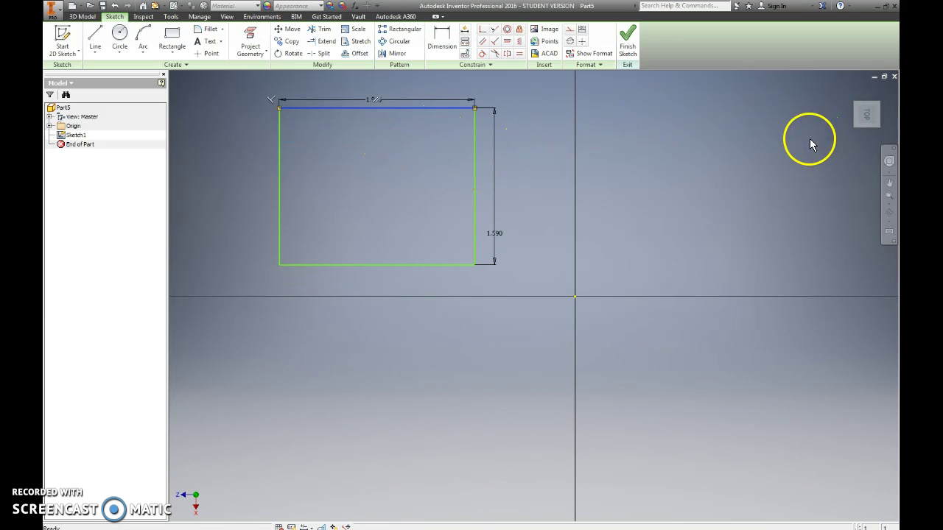
click(867, 117)
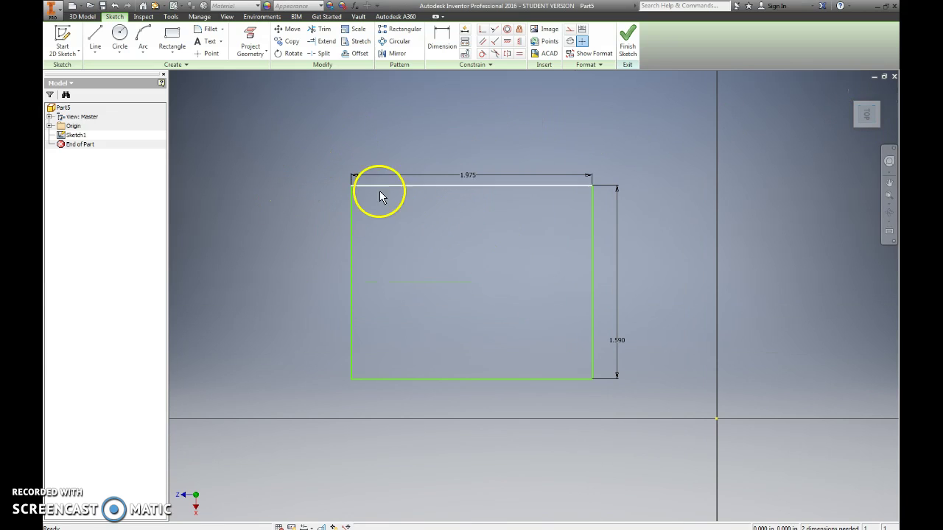
click(119, 35)
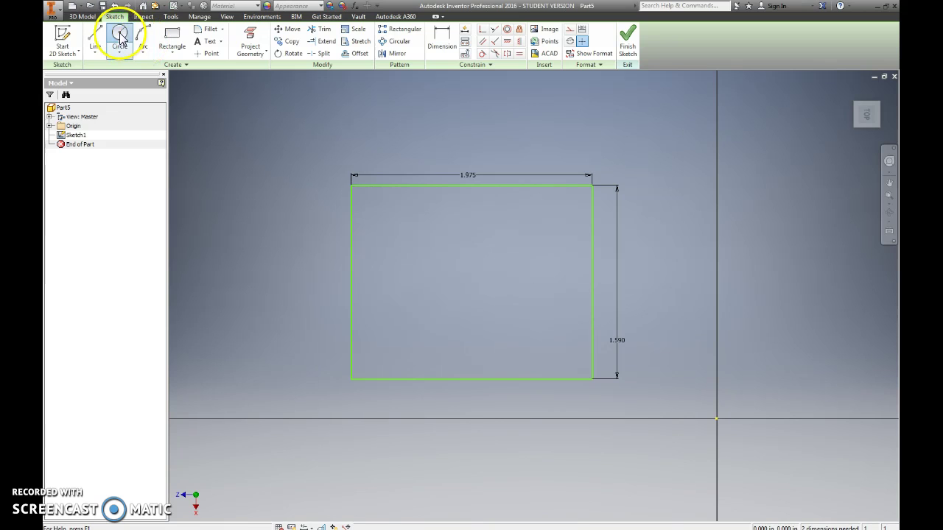
click(409, 241)
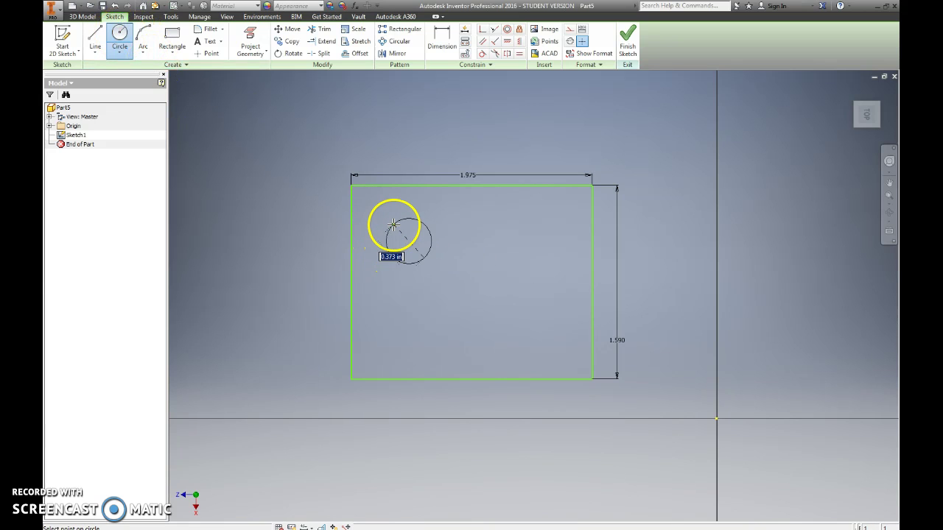
click(394, 224)
- Draw a small two-point rectangle in the upper-right area of the large rectangle, level with the circle
click(171, 38)
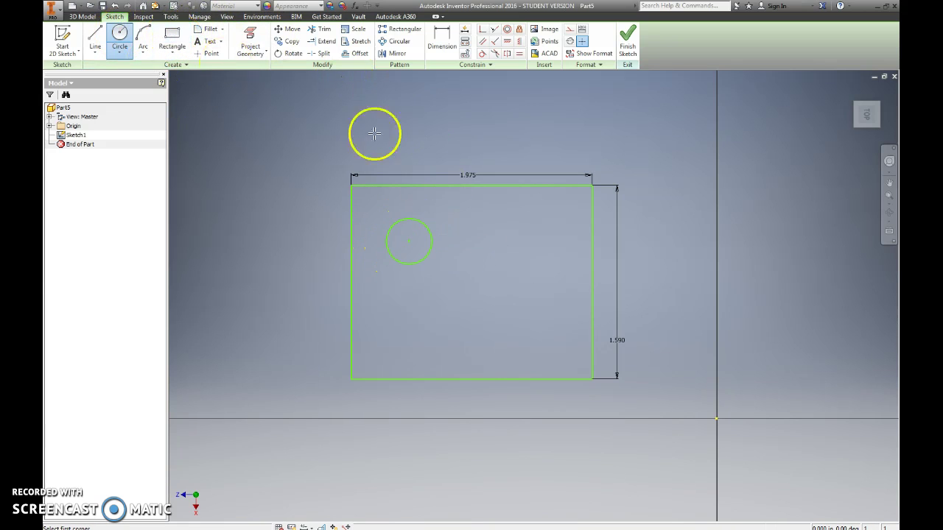
click(508, 254)
click(544, 227)
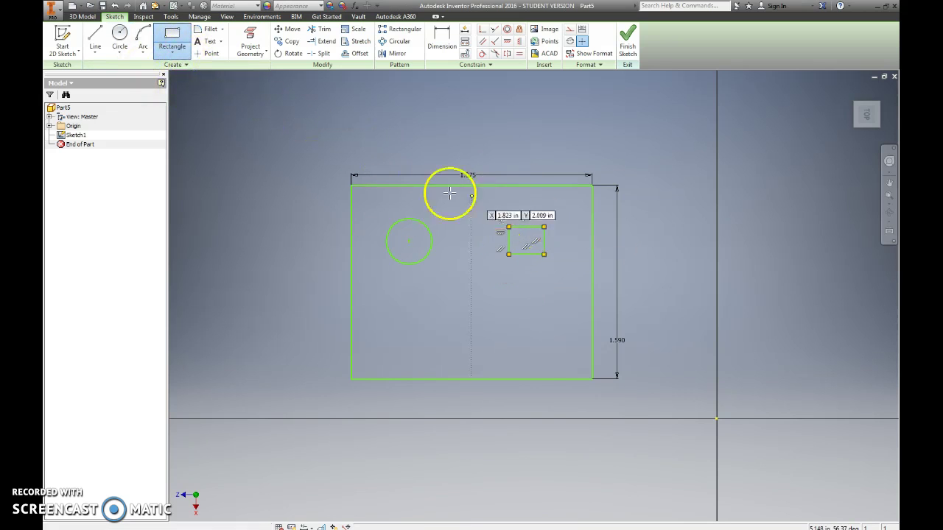
- Draw a three-sided polygon in the lower-right area of the large rectangle, below the small rectangle
click(172, 56)
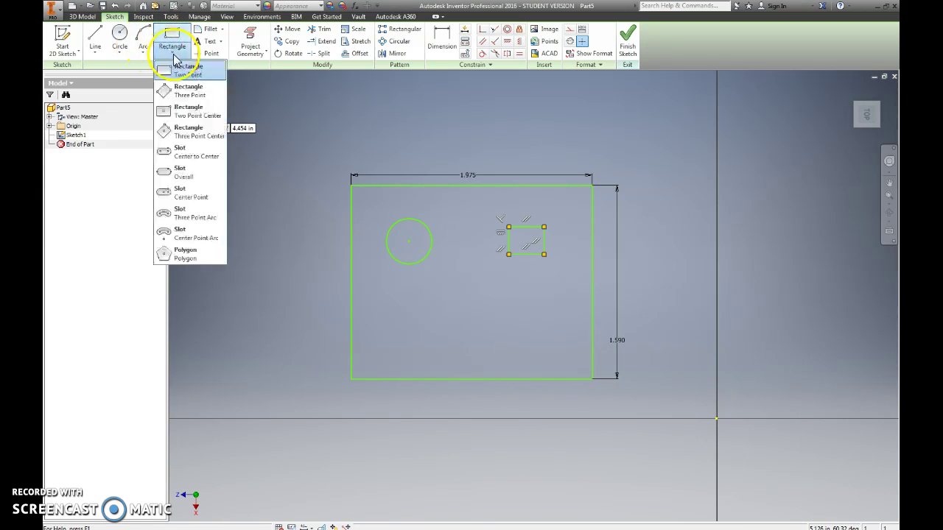
click(181, 251)
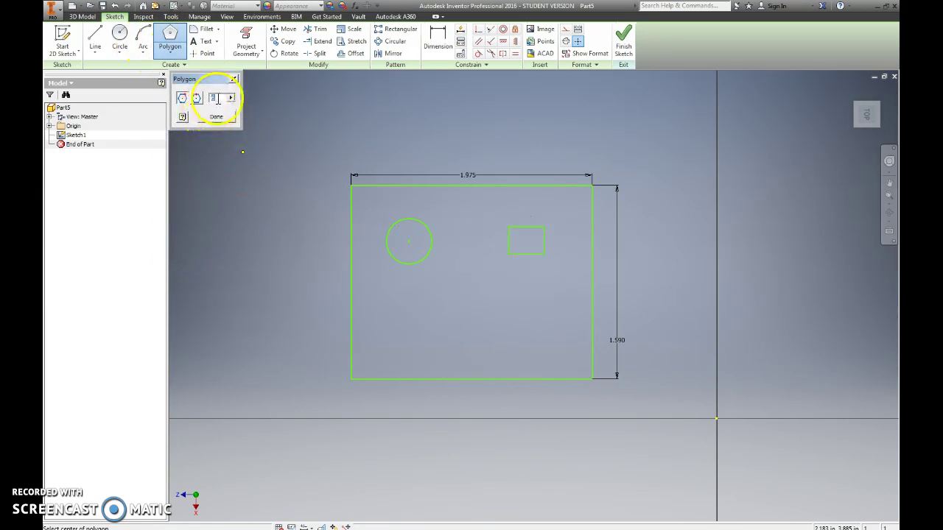
text(3)
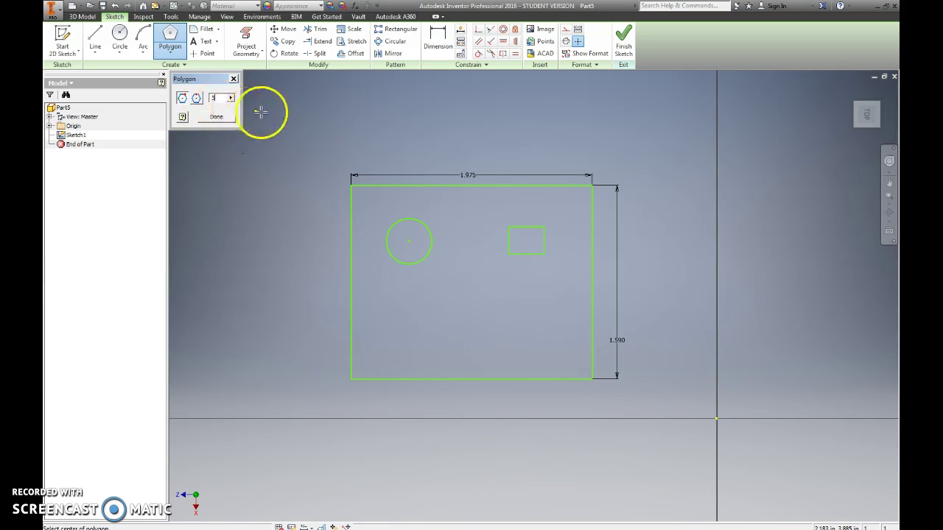
click(534, 333)
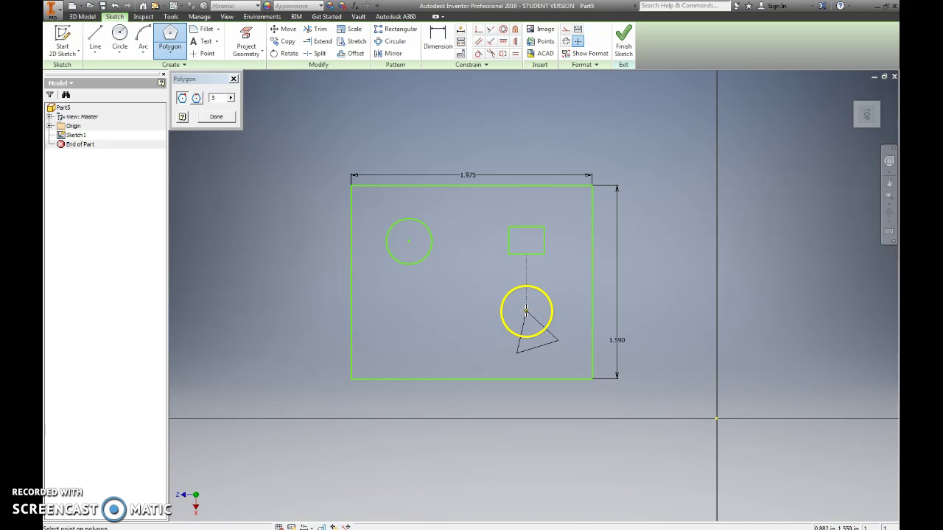
click(523, 311)
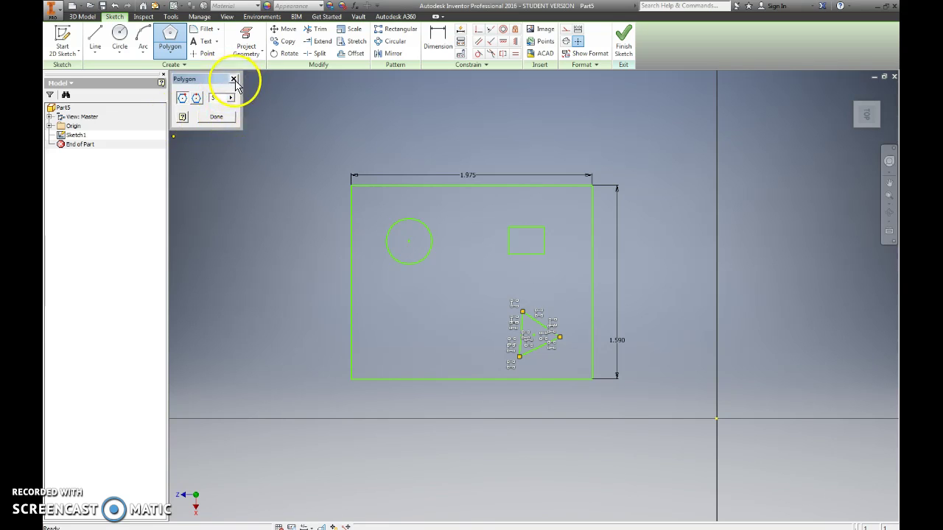
click(235, 79)
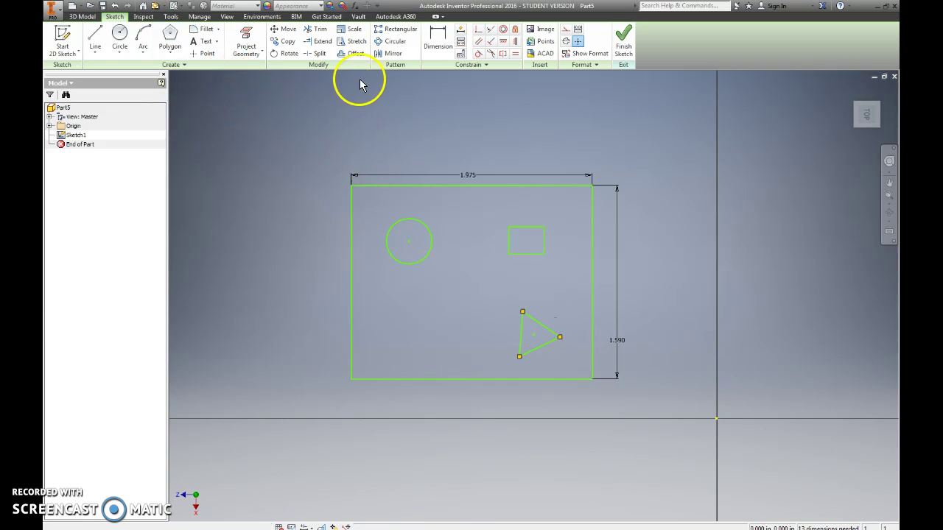
- Dimension the circle's center 0.490 in horizontally from the large rectangle's left edge
click(438, 40)
click(409, 246)
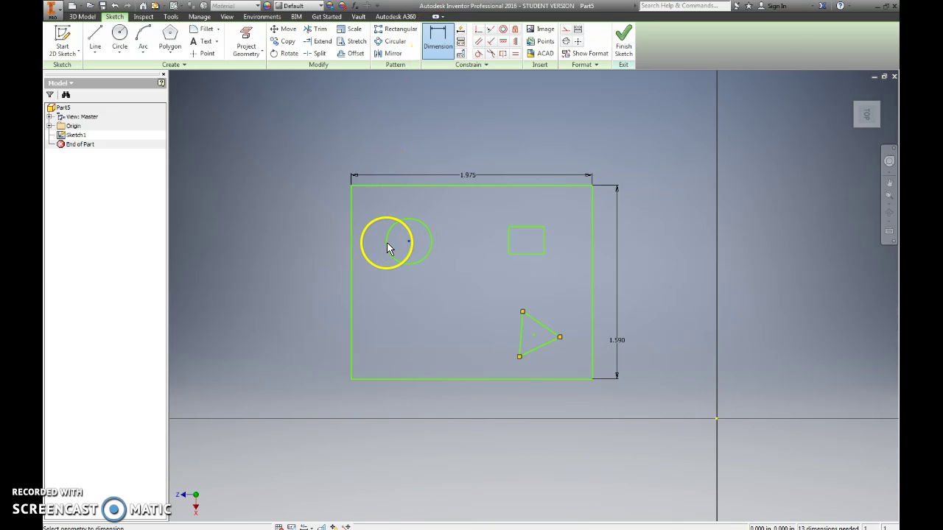
click(352, 245)
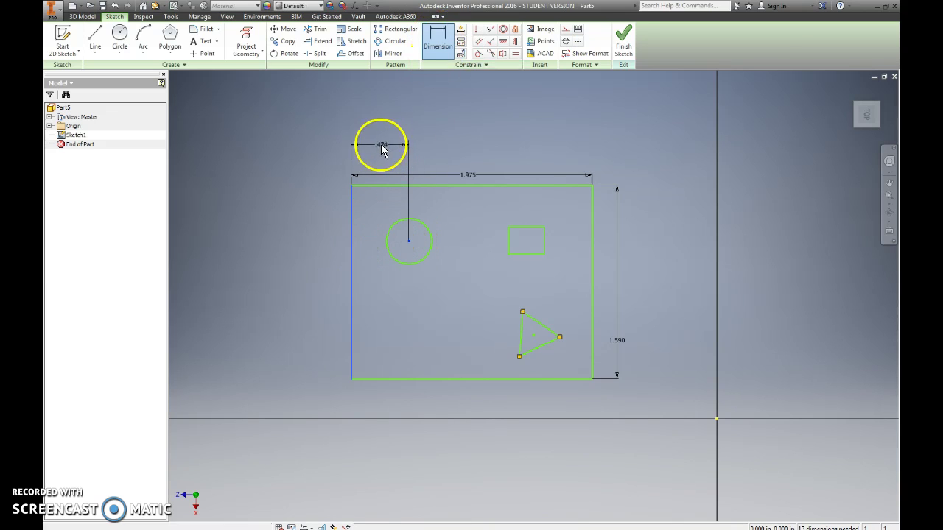
click(380, 144)
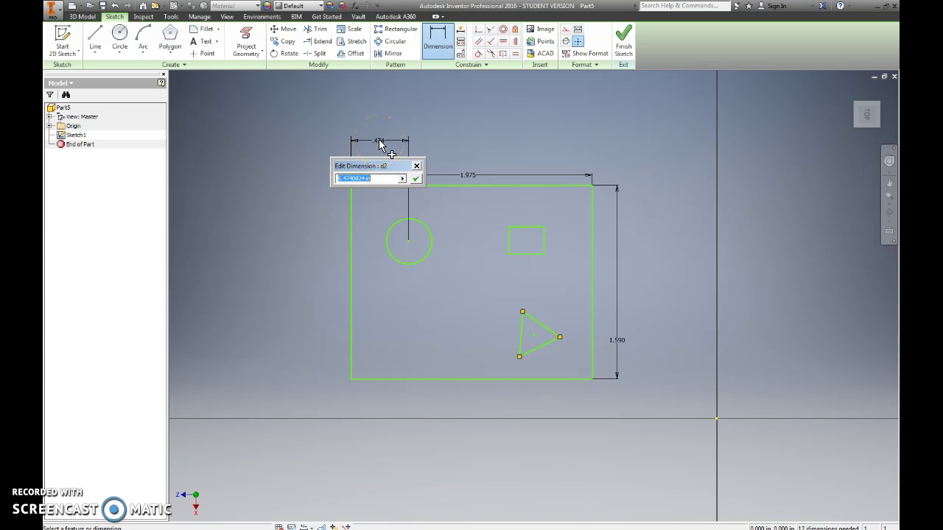
text(.490)
key(Return)
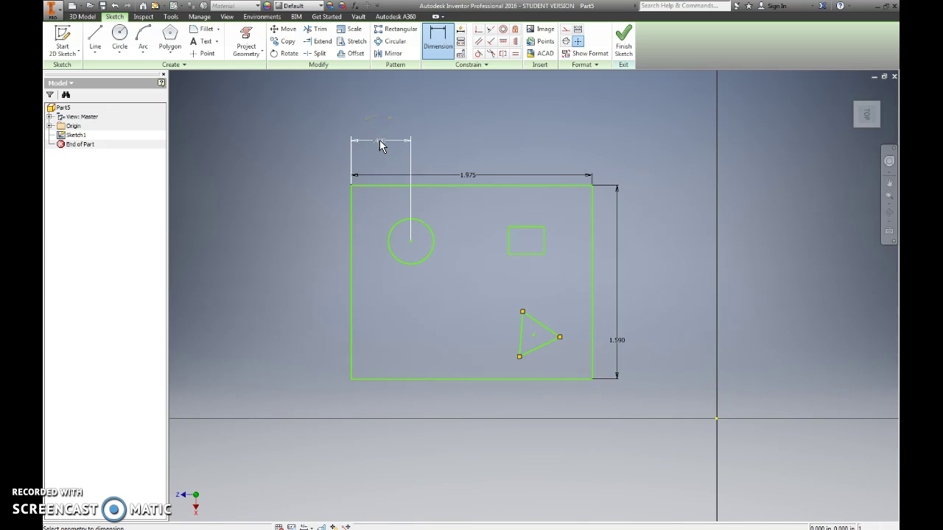
- Dimension the circle's center 0.340 in below the large rectangle's top edge
click(410, 241)
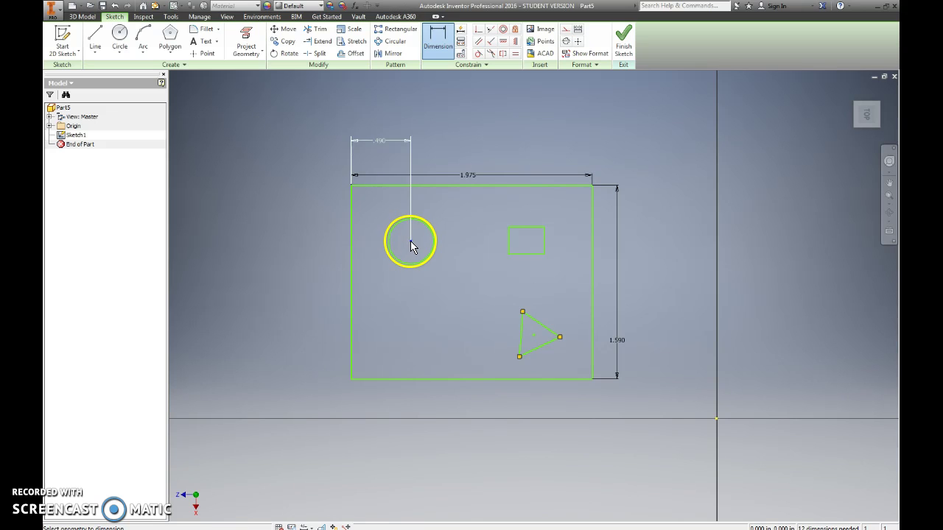
click(396, 190)
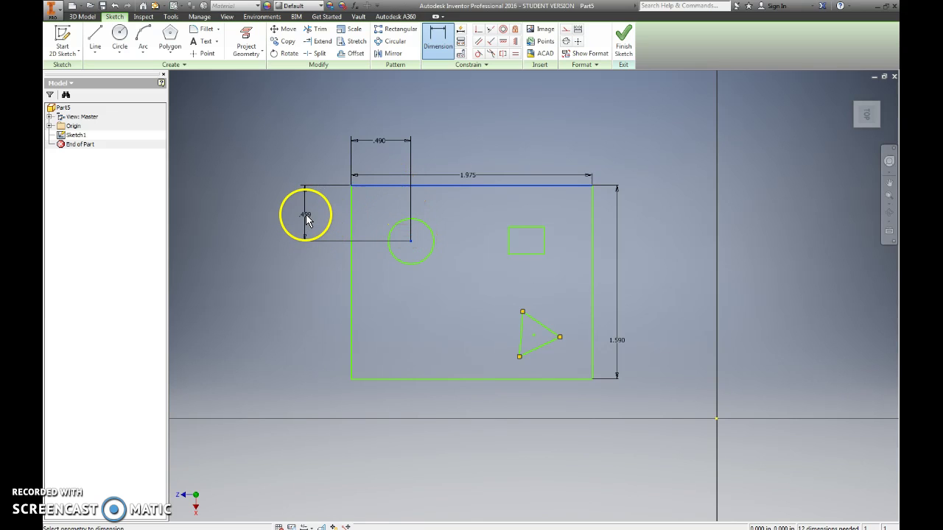
click(305, 215)
text(.340)
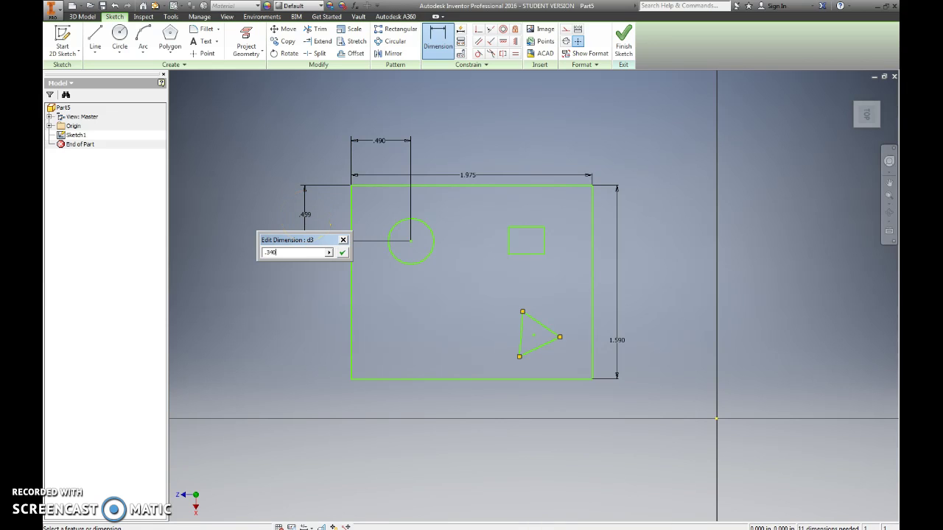
key(Return)
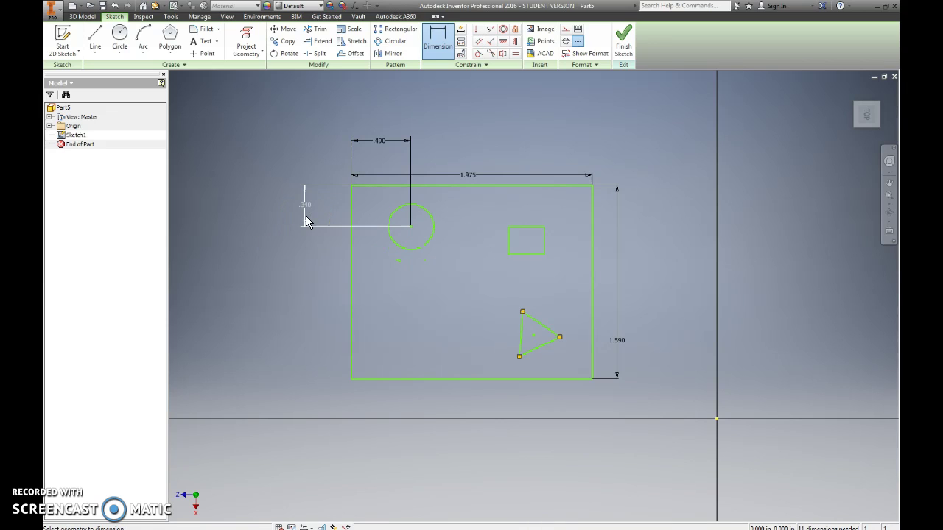
- Set the small rectangle's width to 0.580 in and make its top and left sides equal in length
click(527, 229)
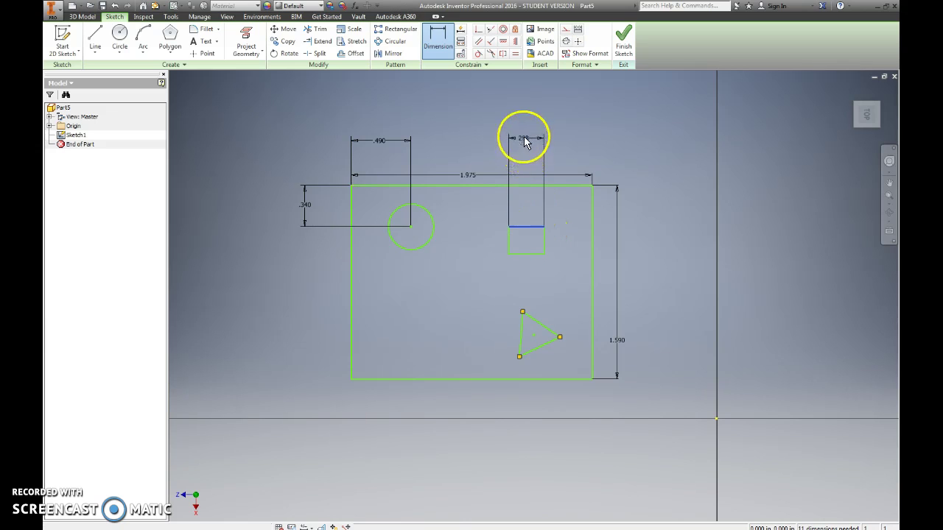
click(527, 138)
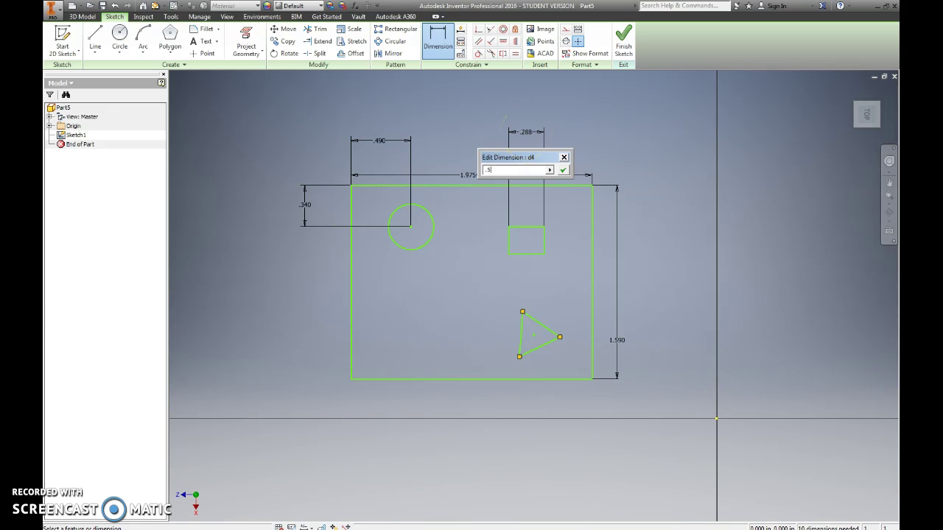
key(Return)
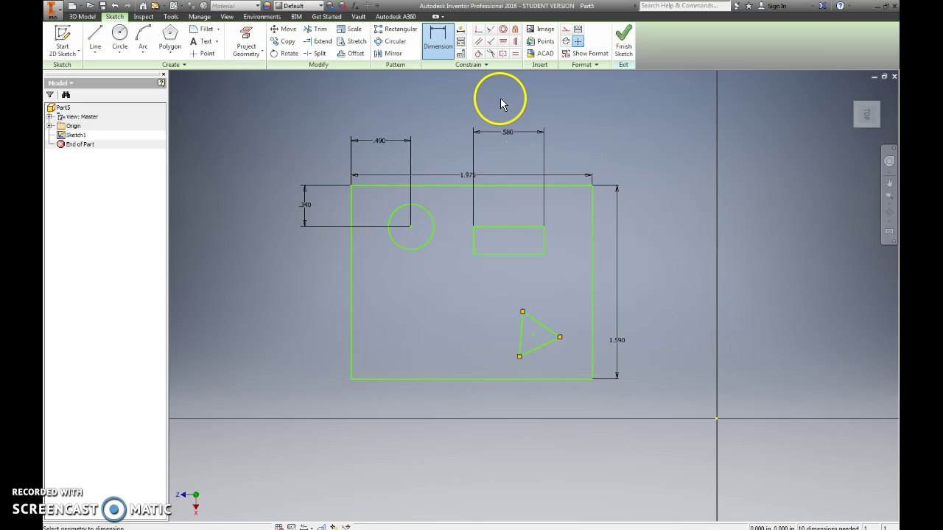
click(516, 55)
click(486, 226)
click(474, 242)
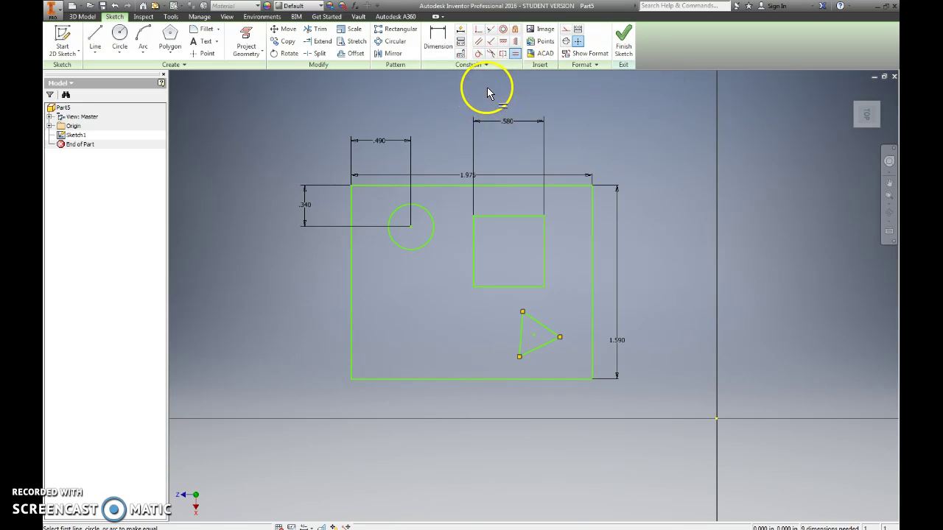
- Dimension the small square's top edge 0.050 in below the large rectangle's top edge
click(442, 49)
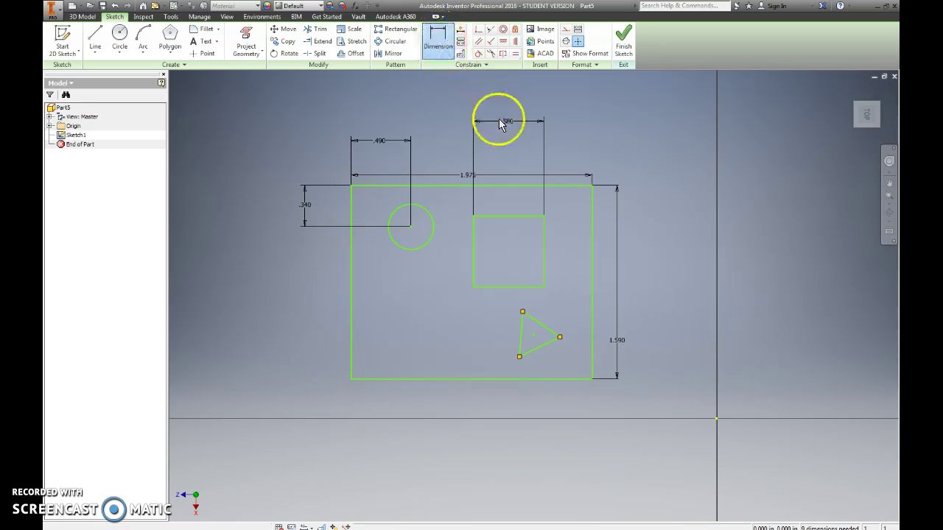
click(523, 215)
click(525, 186)
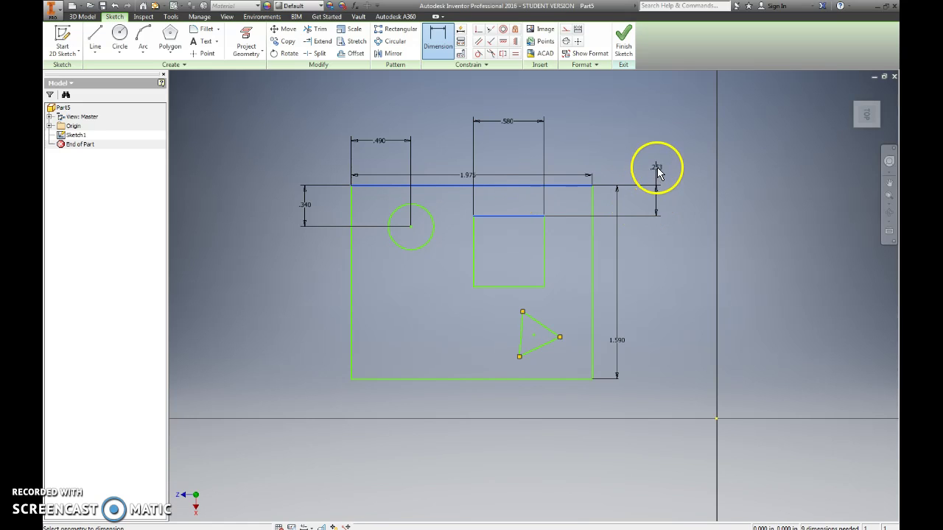
click(655, 166)
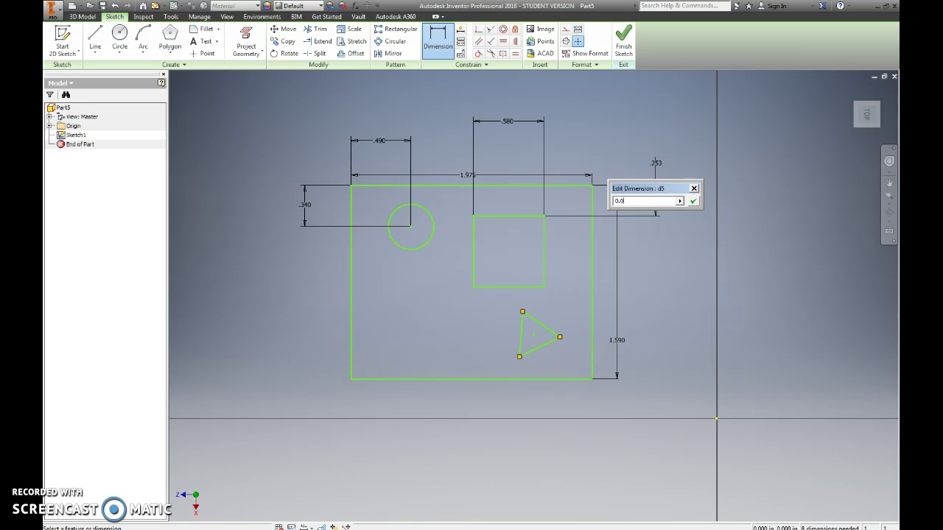
key(Return)
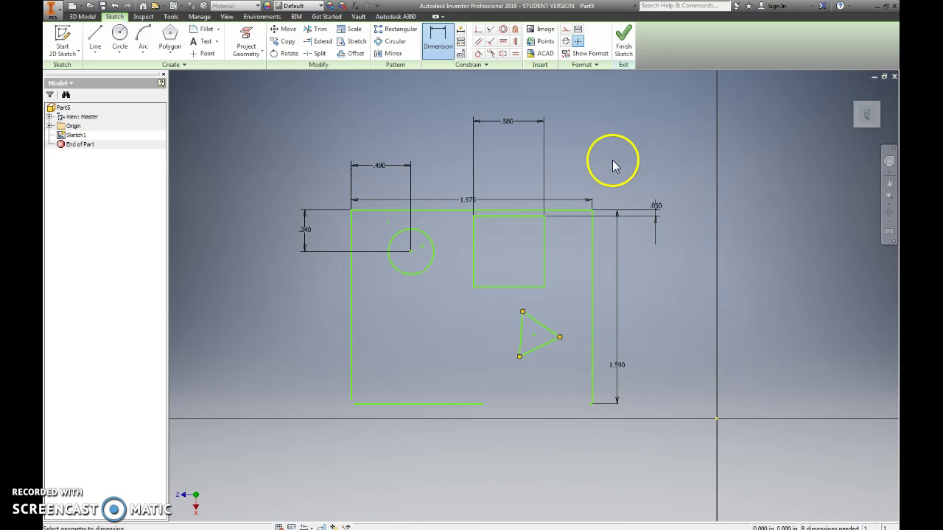
- Dimension the small square's right side 0.200 in from the large rectangle's right edge
click(544, 239)
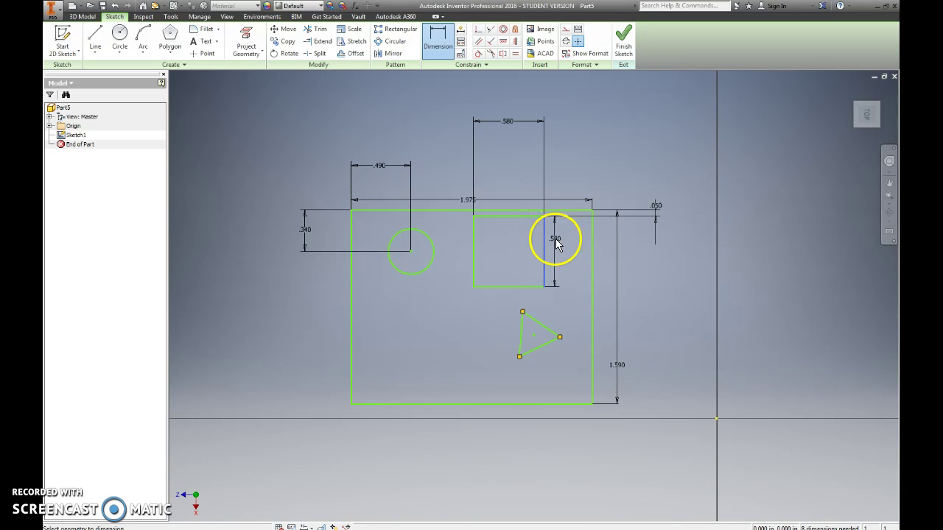
click(593, 251)
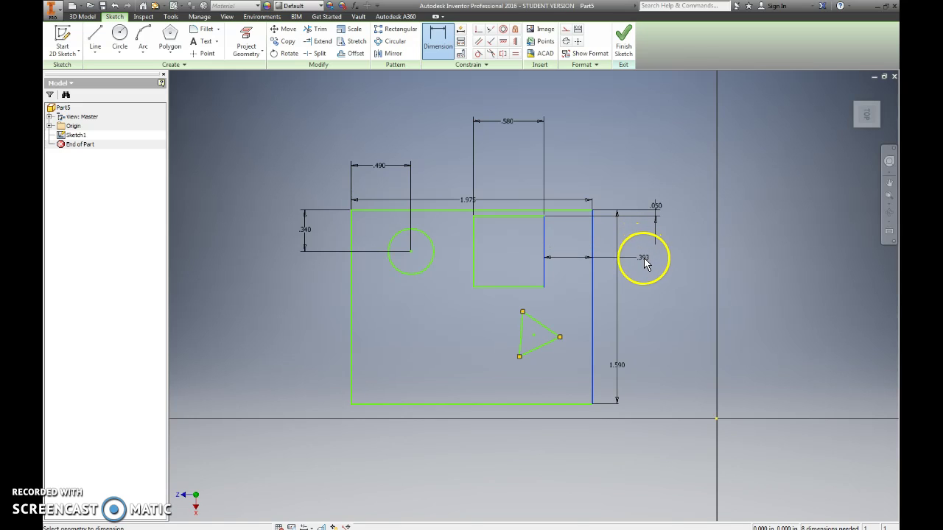
click(645, 267)
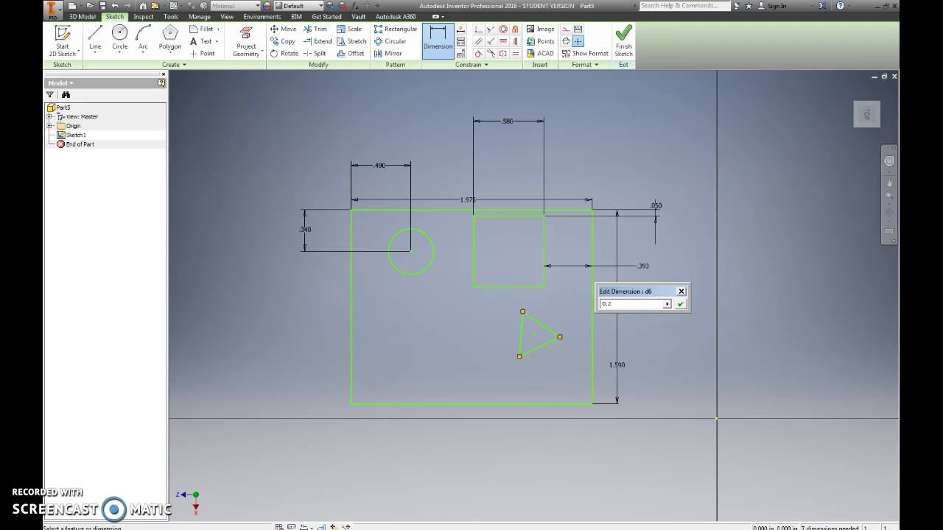
text(0.2)
key(Return)
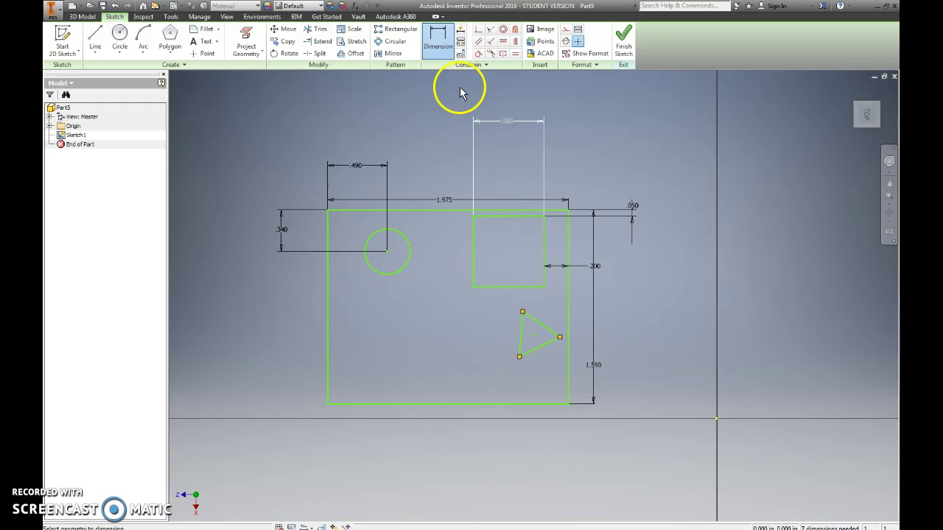
- Constrain the triangle's left side parallel to the small square's left side
click(479, 43)
click(478, 43)
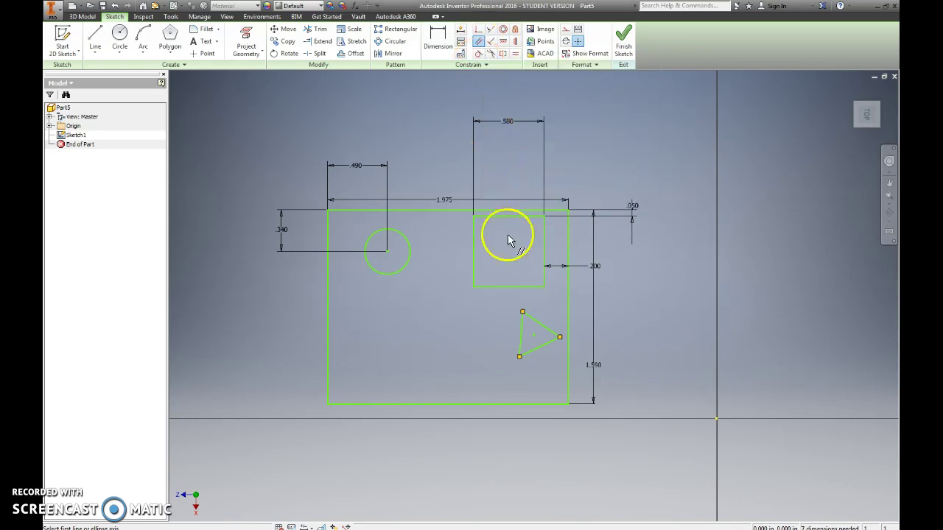
click(474, 252)
click(523, 335)
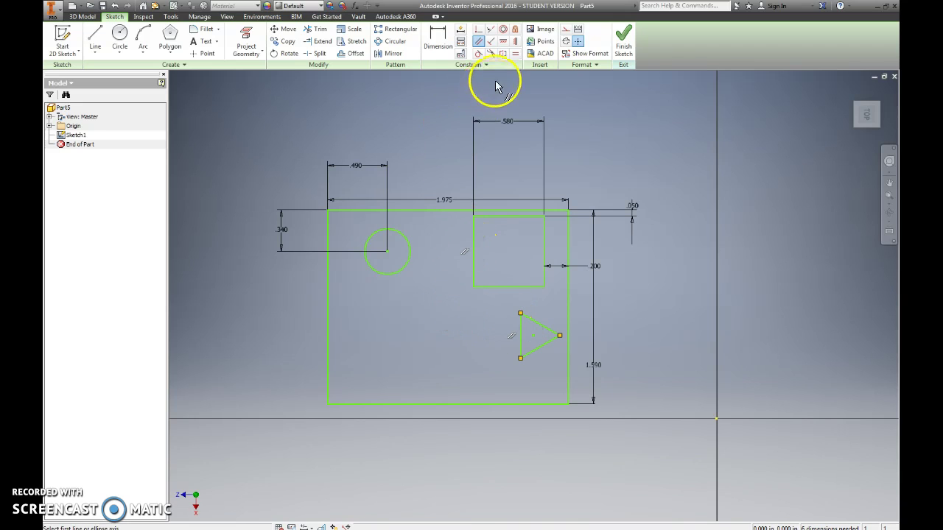
click(437, 38)
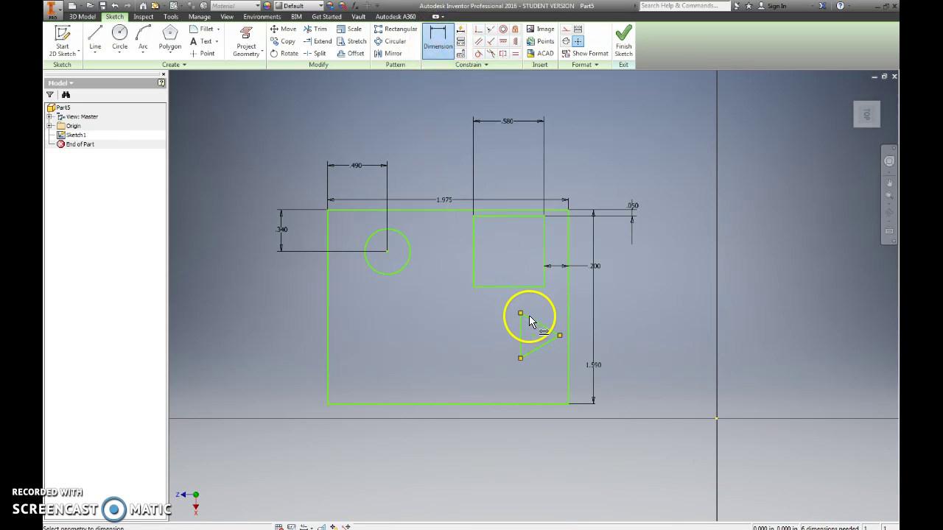
click(521, 359)
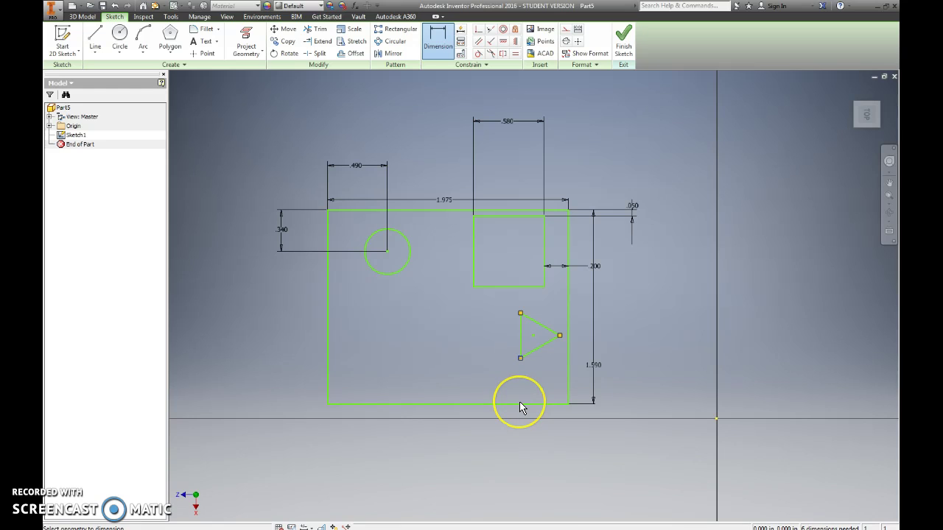
key(Escape)
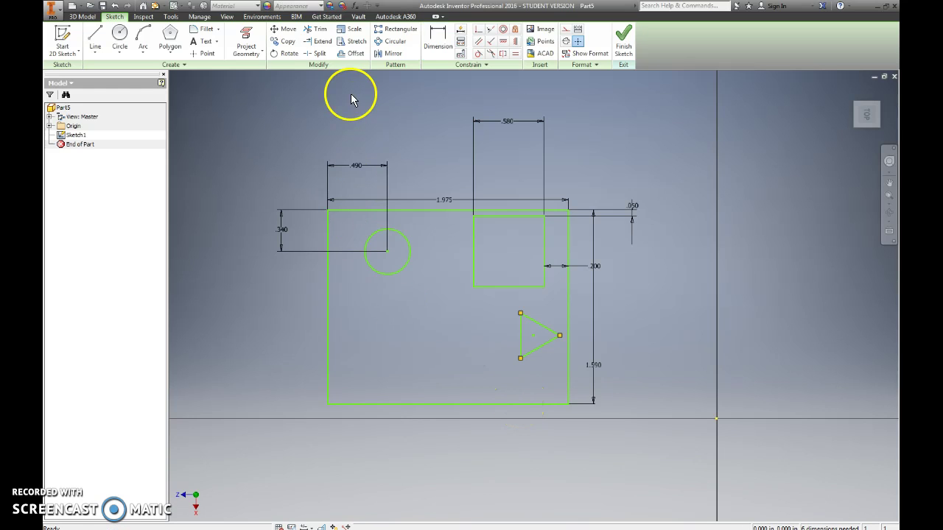
- Set the length of the triangle's vertical side to 0.638 in
click(438, 38)
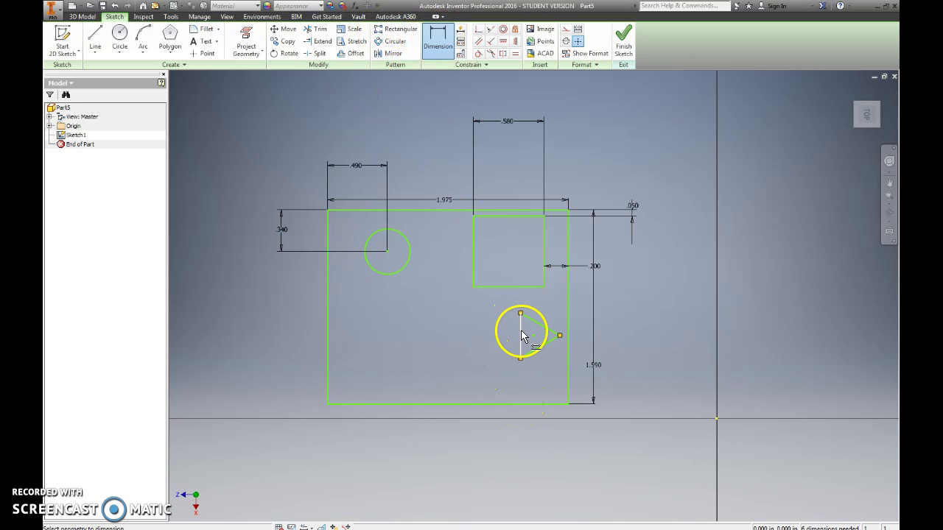
click(521, 337)
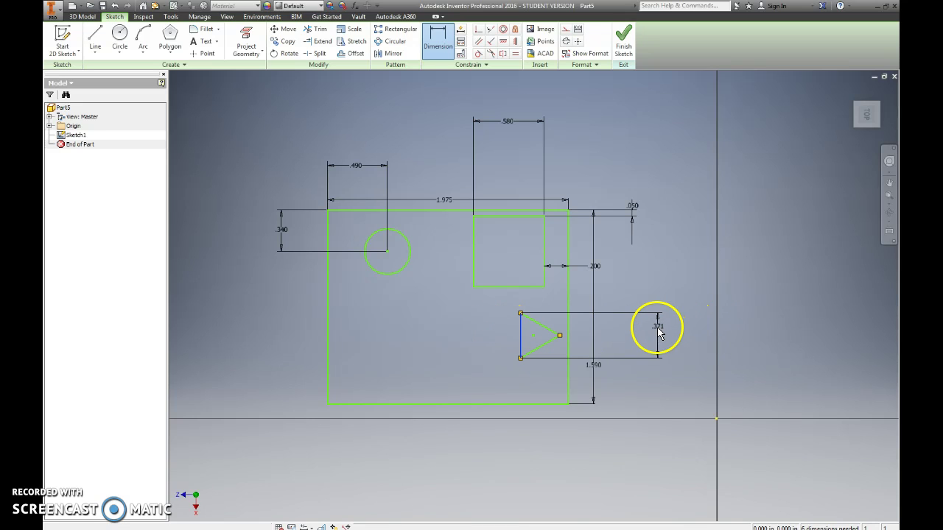
click(658, 331)
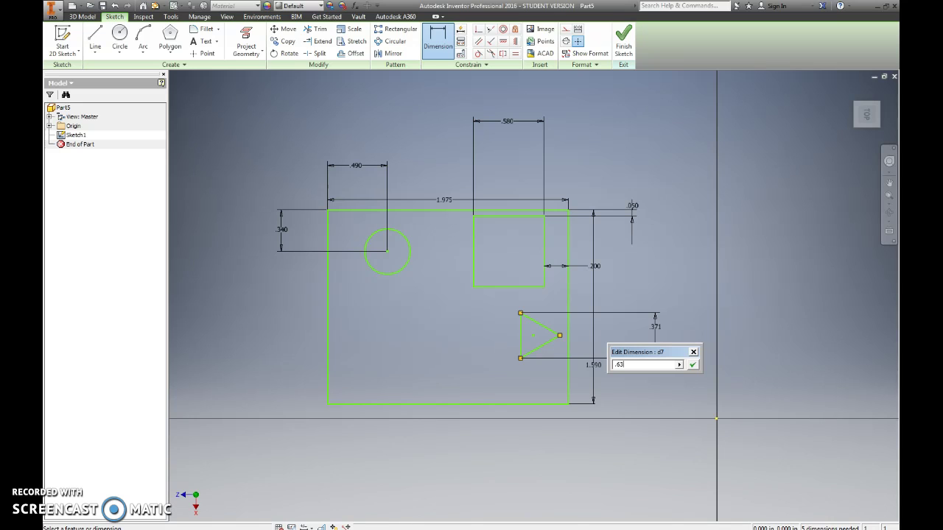
text(.638)
key(Return)
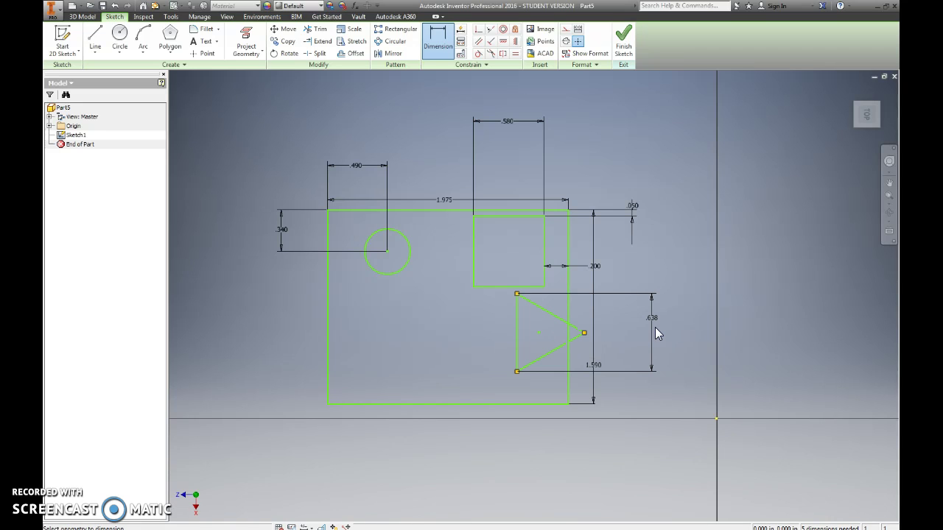
- Dimension the vertical distance from the triangle's center to the large rectangle's bottom edge, accepting the proposed value
click(433, 37)
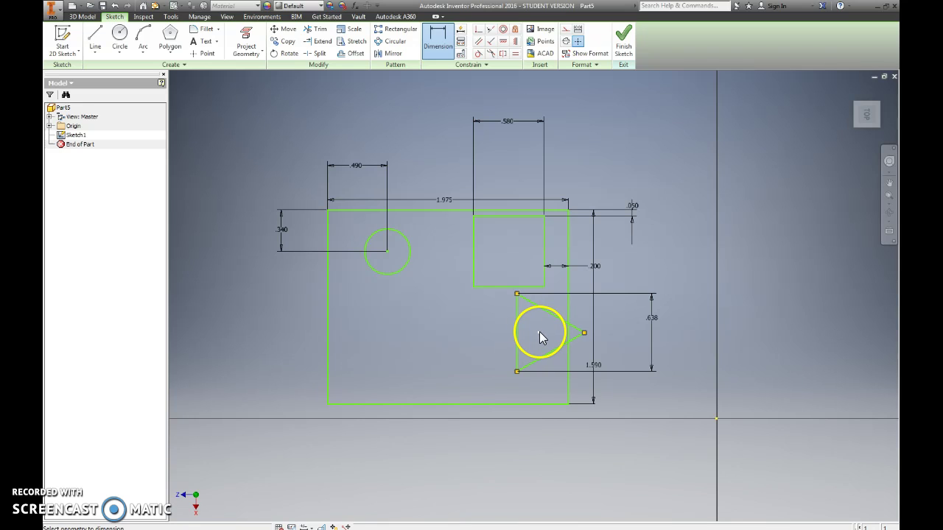
click(544, 406)
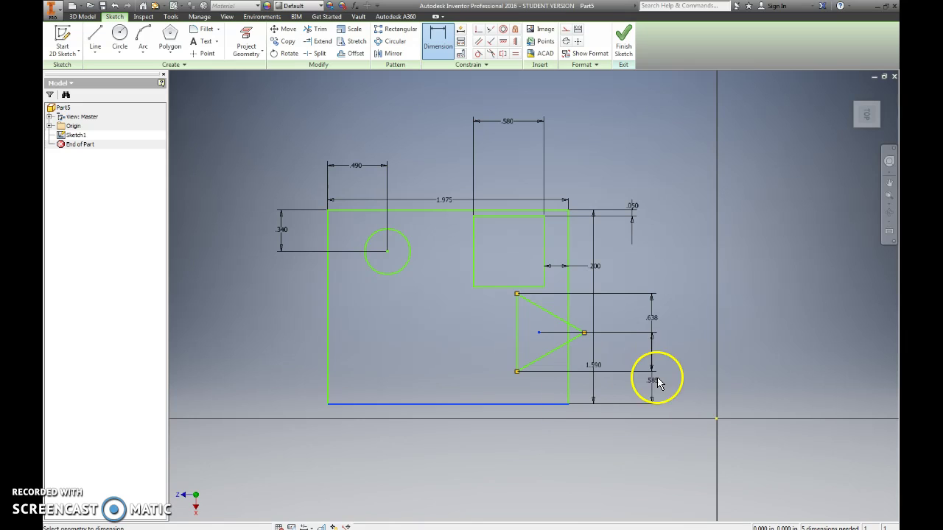
click(694, 377)
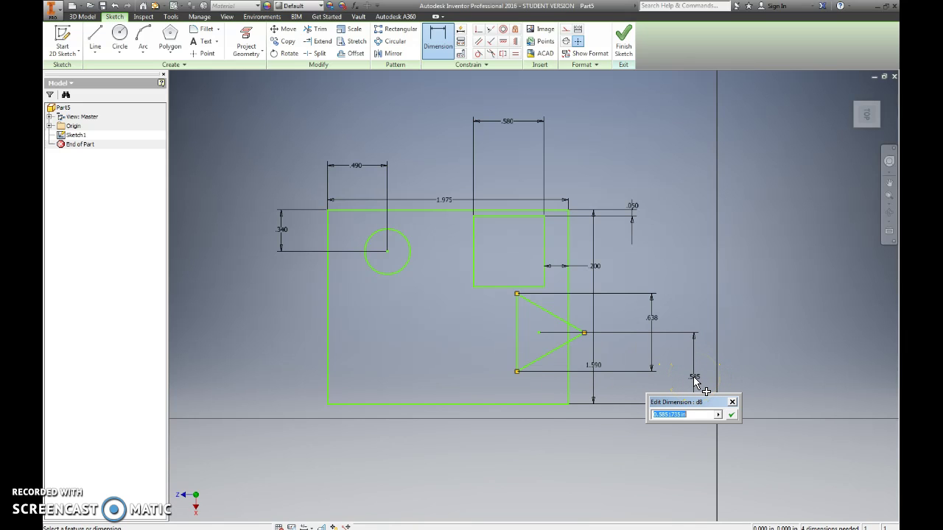
key(Return)
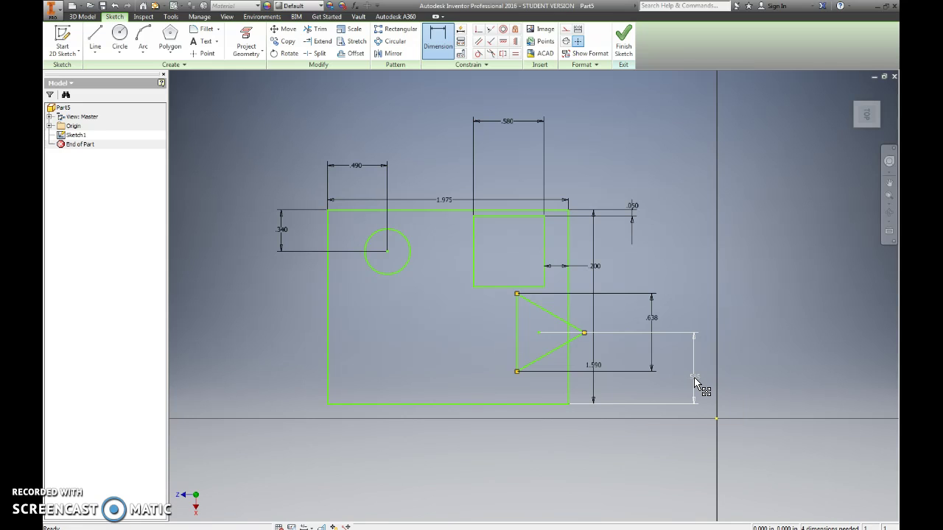
key(Escape)
- Delete the vertical dimension between the triangle's center and the large rectangle's bottom edge
click(684, 344)
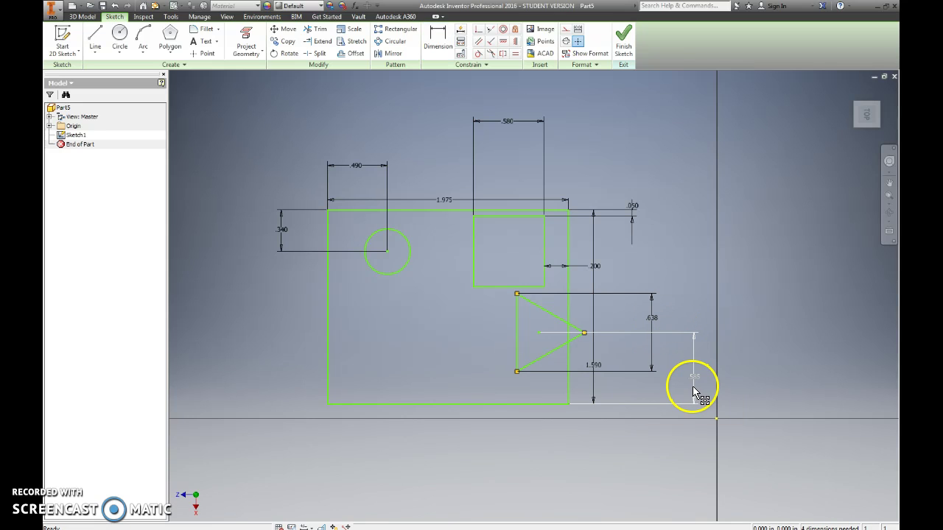
right_click(695, 377)
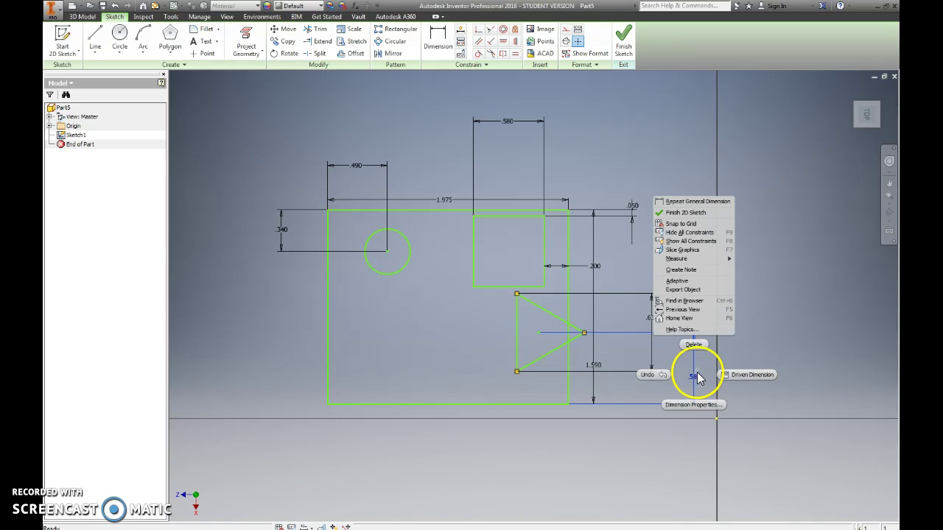
click(692, 347)
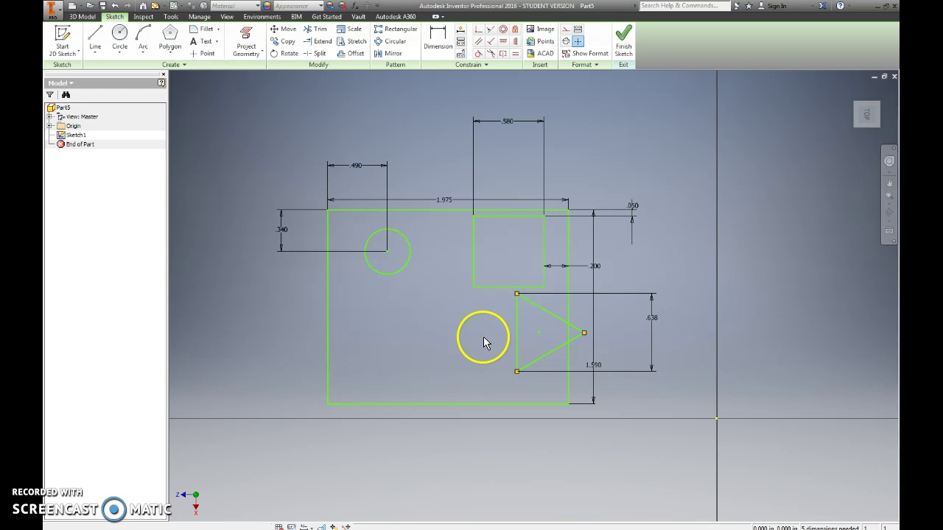
- Dimension the triangle's lower vertex 0.050 in above the large rectangle's bottom edge
click(436, 39)
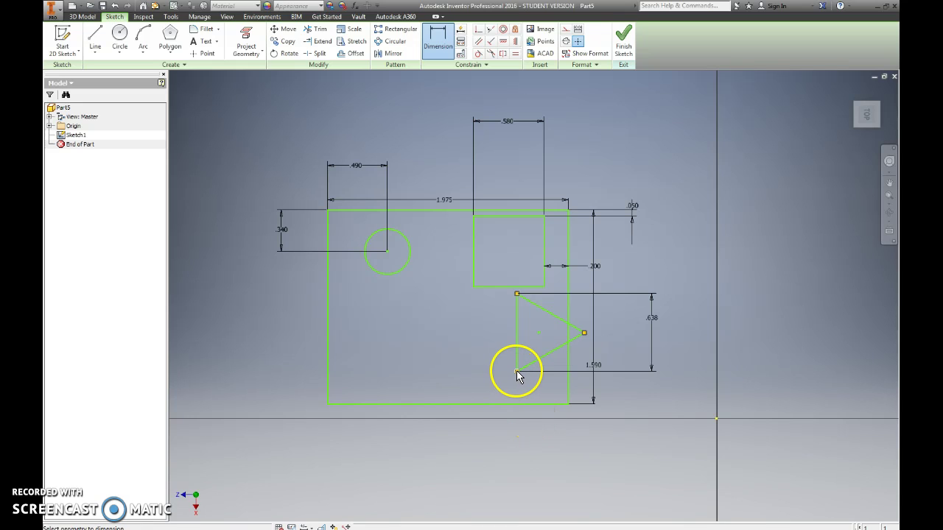
click(520, 405)
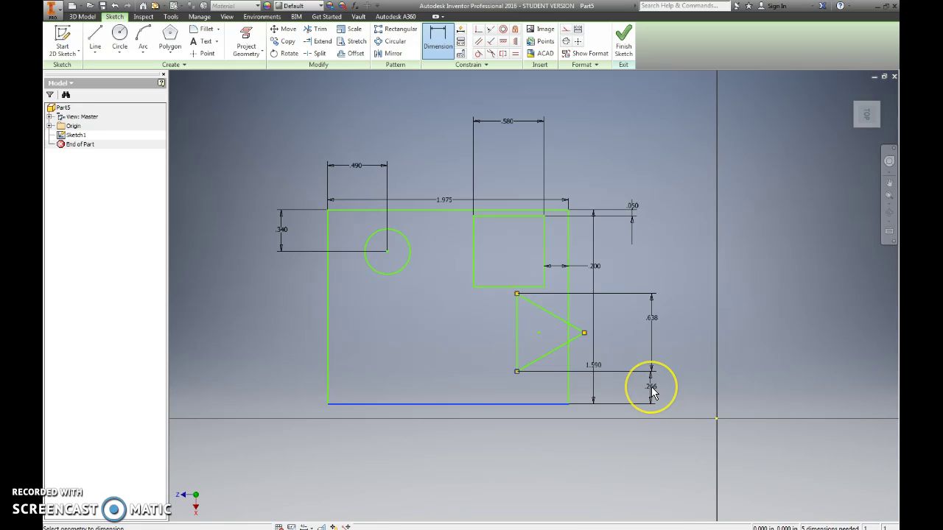
click(651, 392)
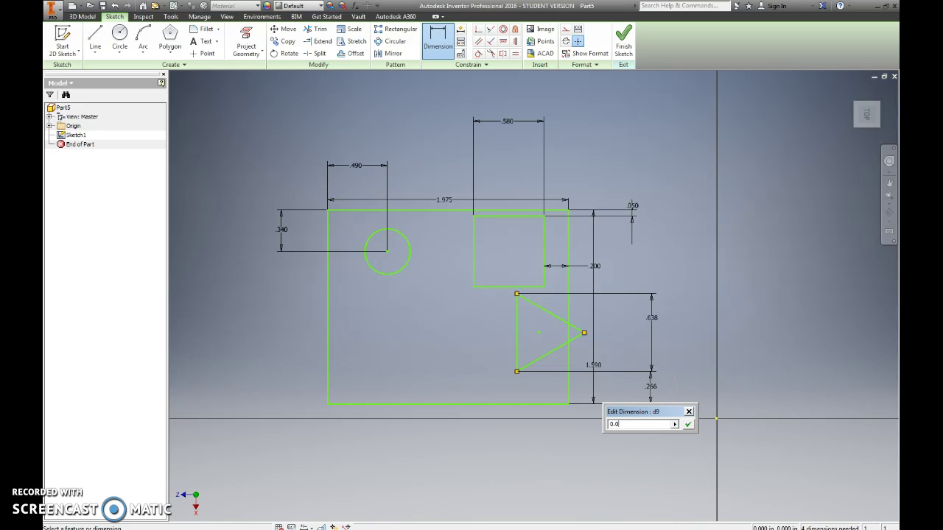
key(Return)
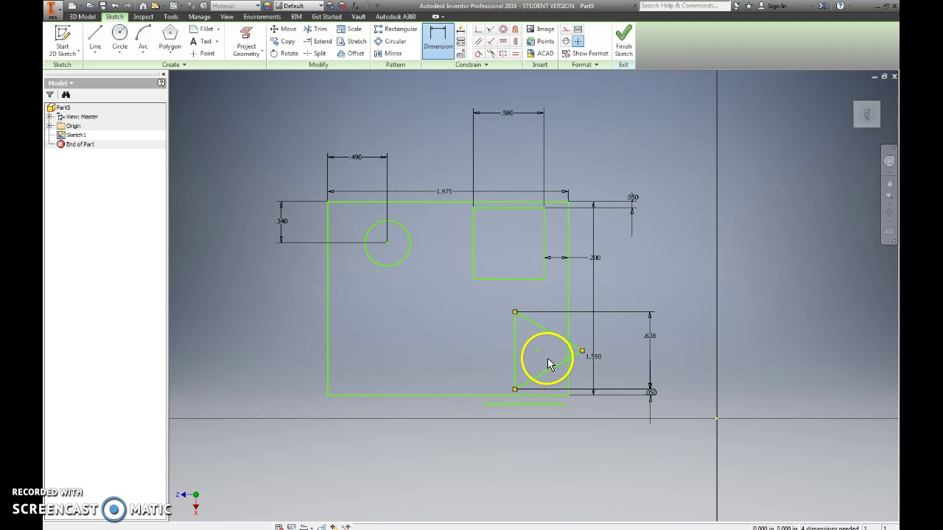
- Move the triangle sideways so that it lies completely inside the large rectangle
click(424, 44)
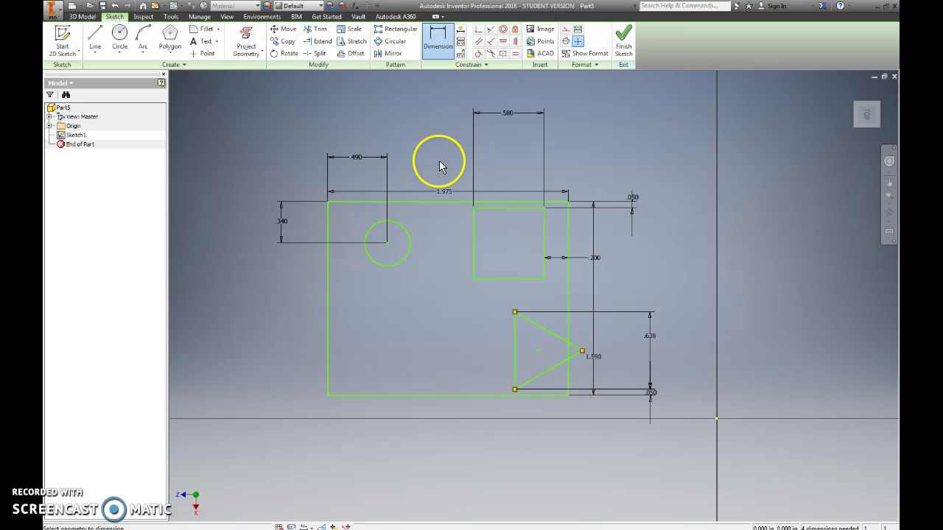
key(Escape)
drag(532, 356, 505, 356)
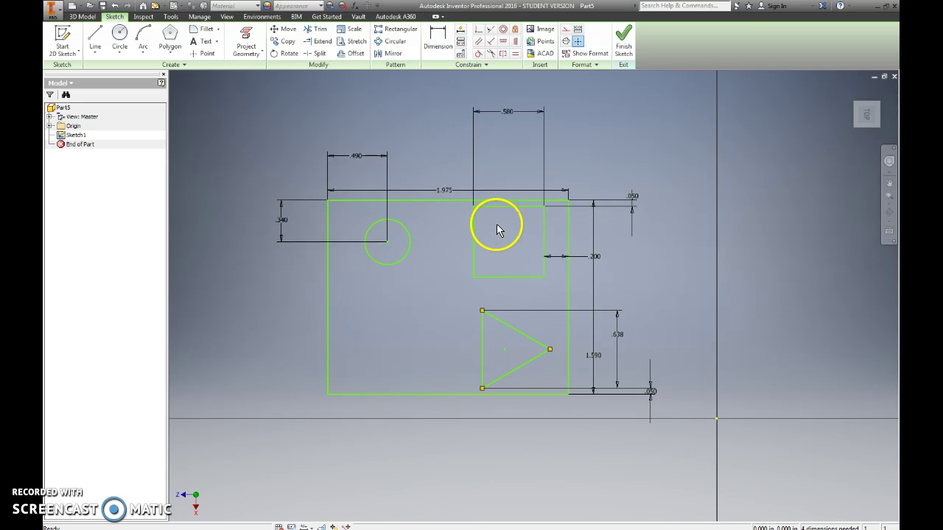
- Dimension the triangle's right vertex 0.2 in from the large rectangle's right edge
click(436, 37)
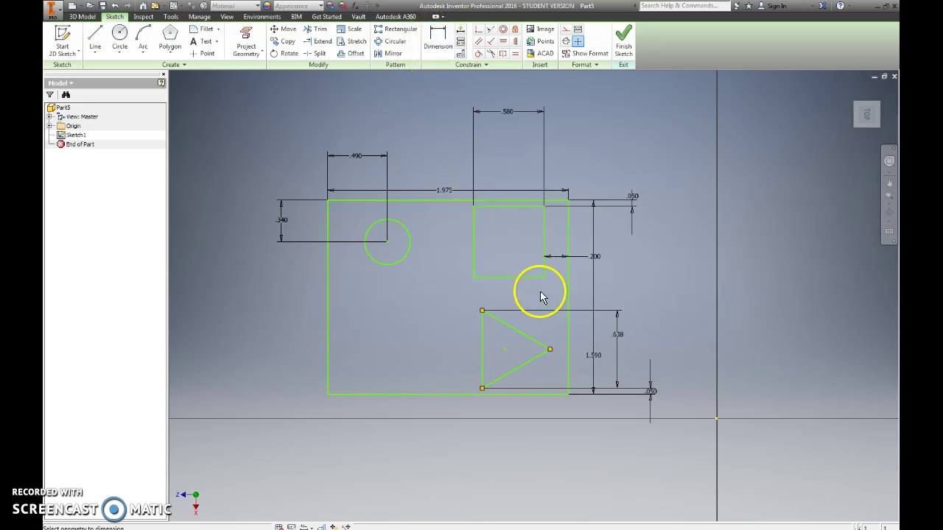
click(569, 353)
click(549, 349)
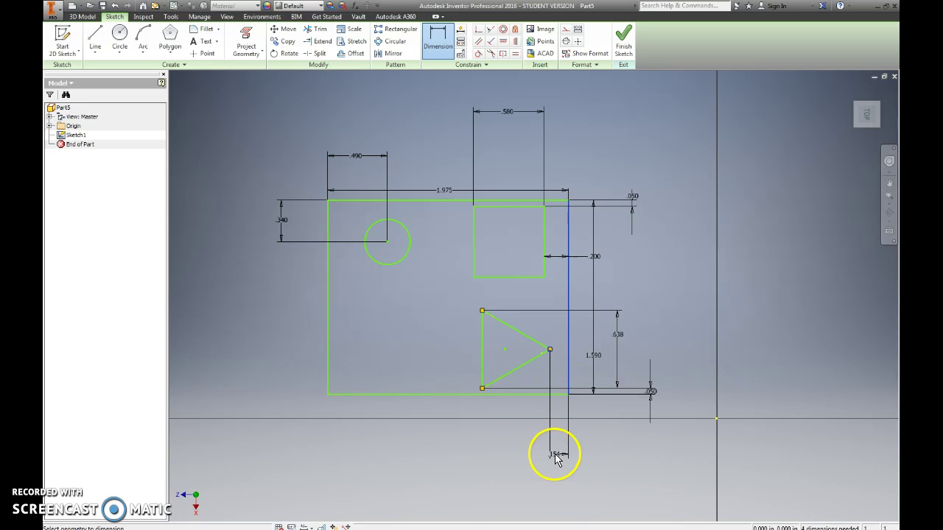
click(592, 452)
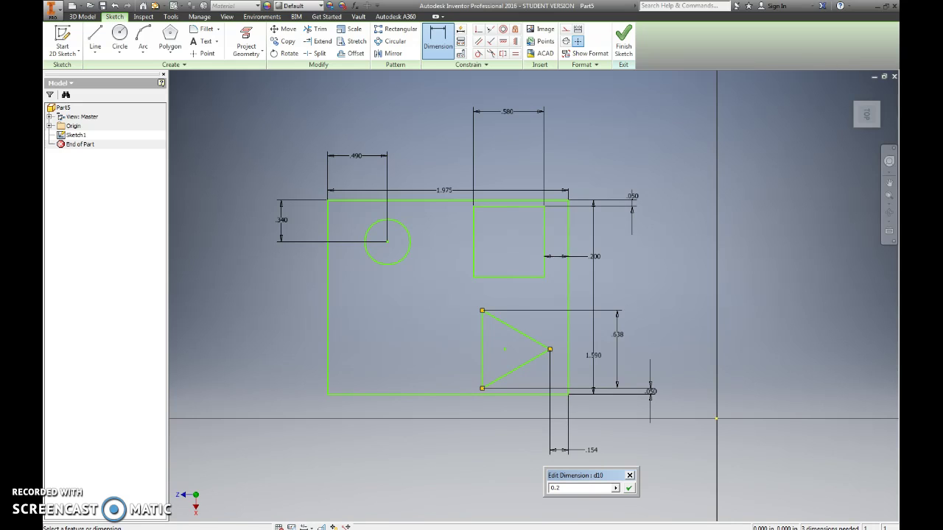
key(Return)
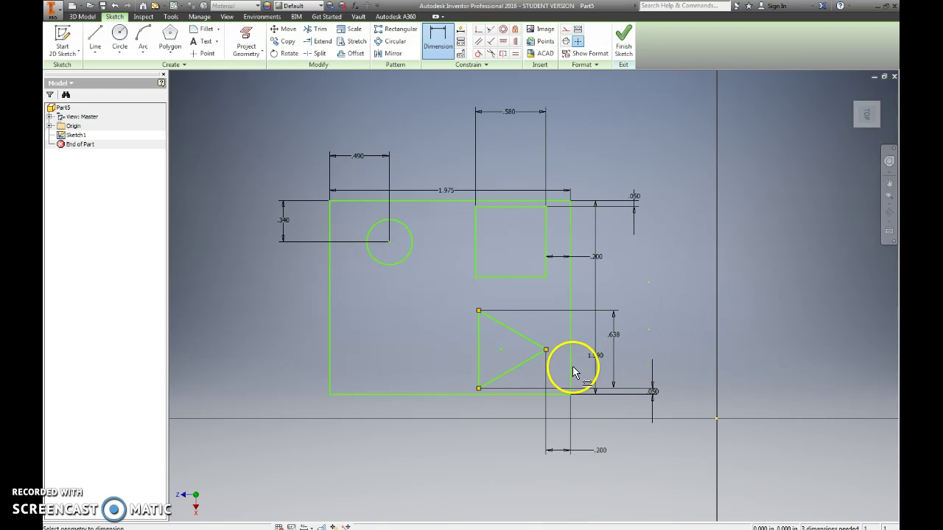
- Dimension the circle's diameter as 0.580 in
click(409, 234)
click(423, 155)
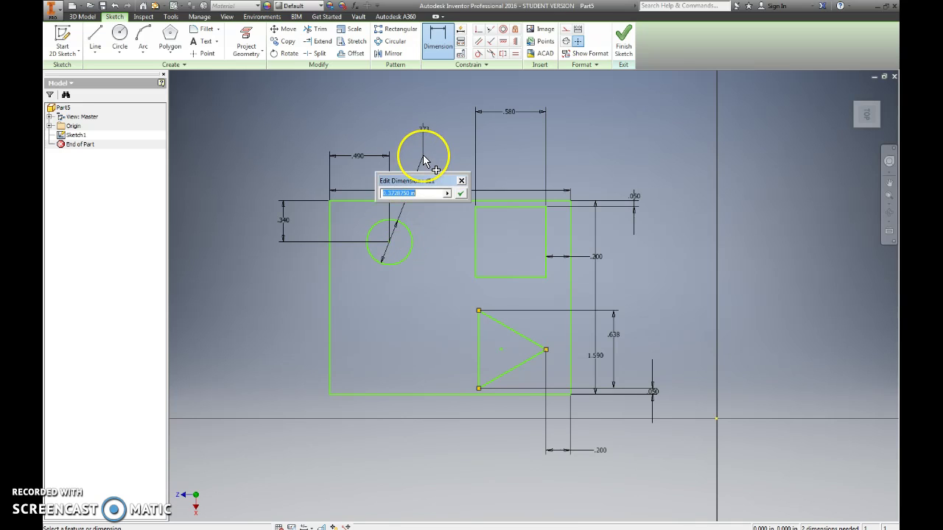
text(.5)
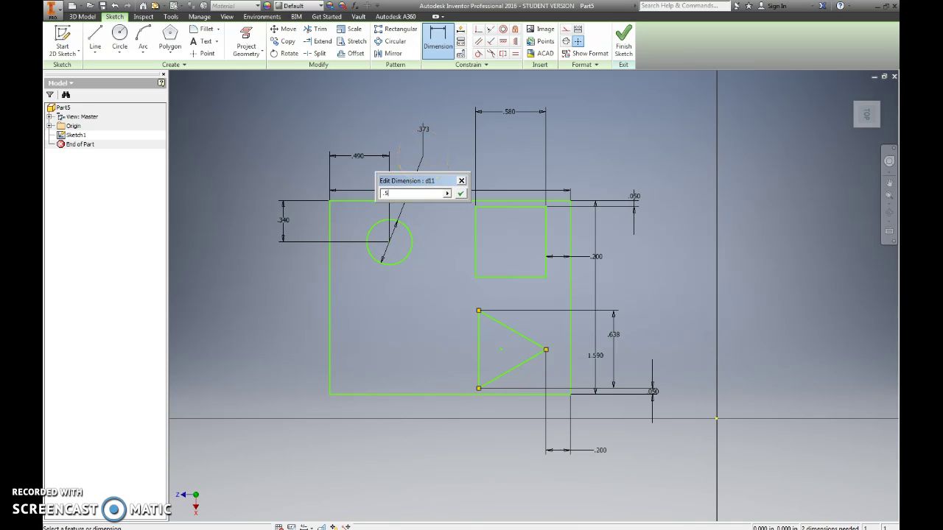
text(80)
key(Return)
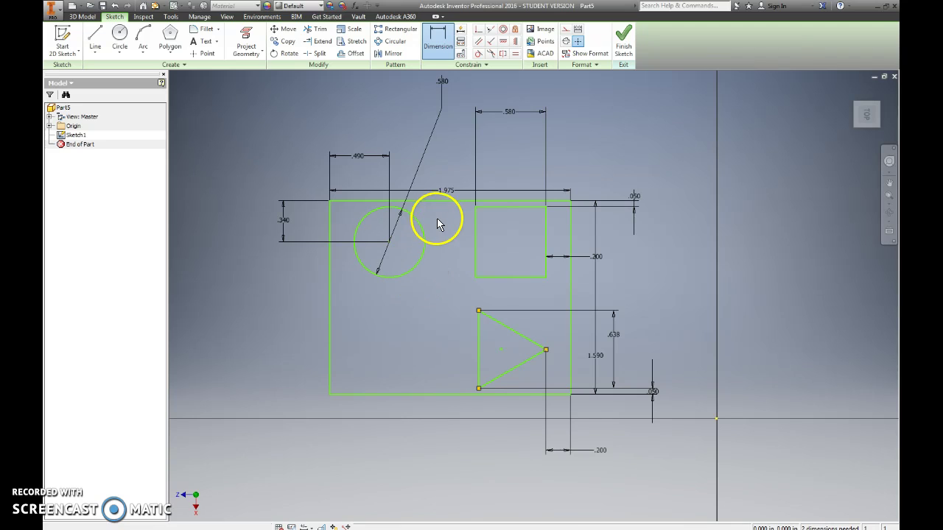
- Fillet all four corners of the large rectangle with a 0.2 in radius
click(205, 31)
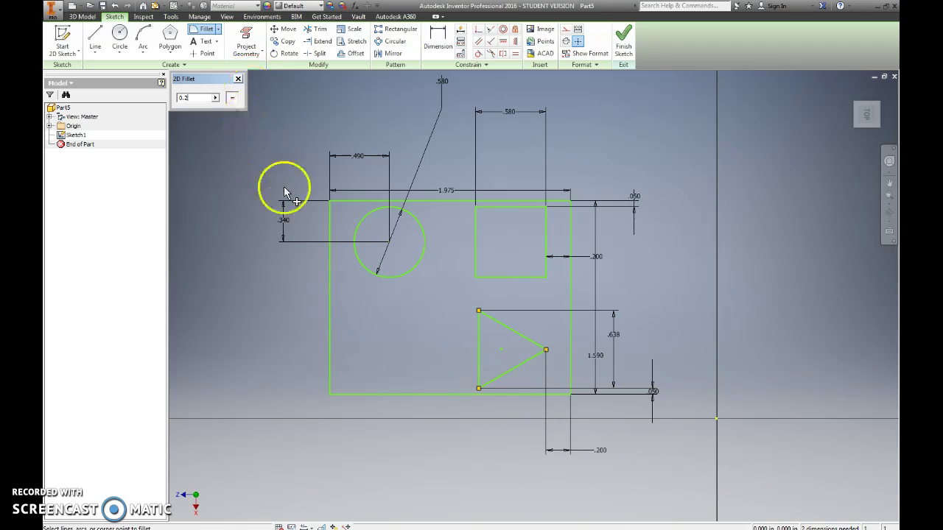
click(331, 207)
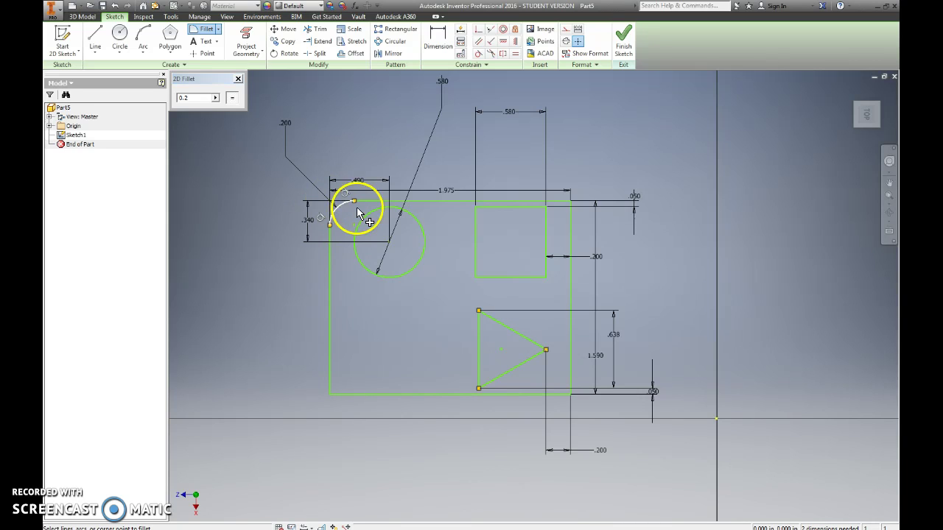
click(570, 203)
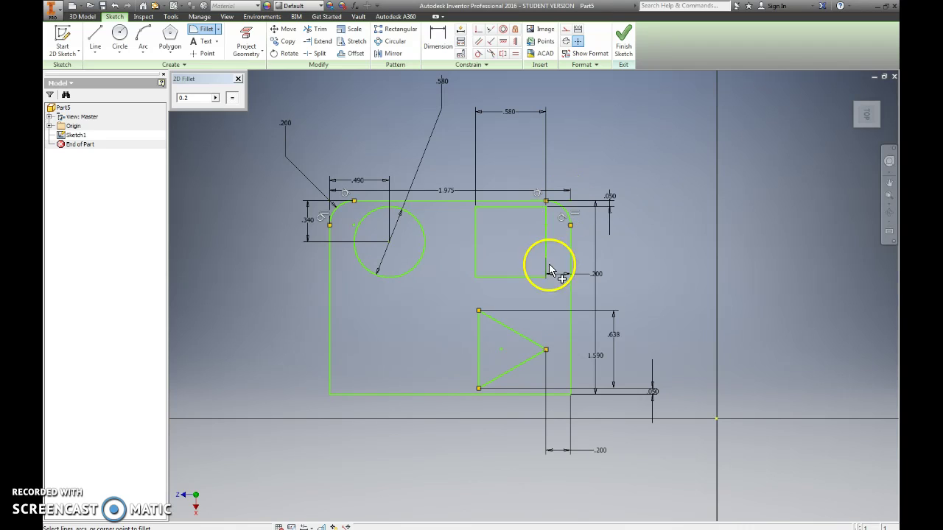
click(572, 398)
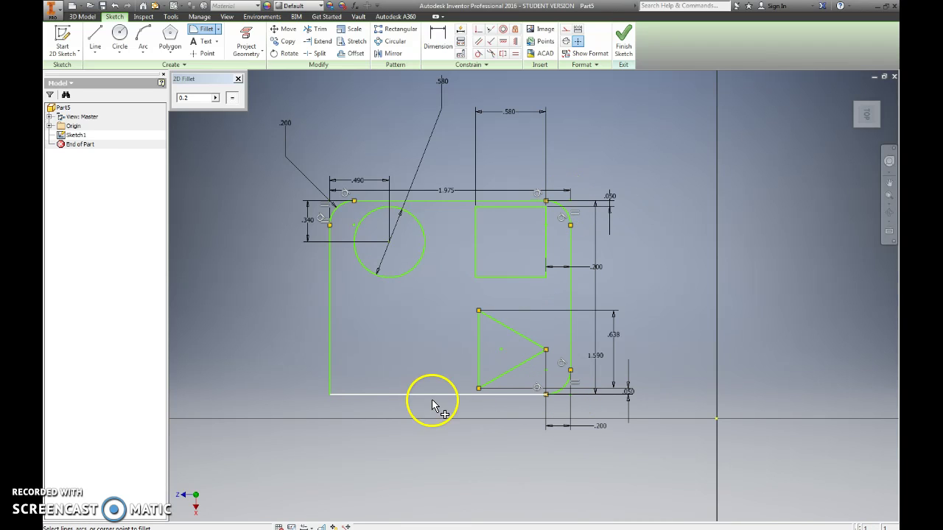
click(332, 399)
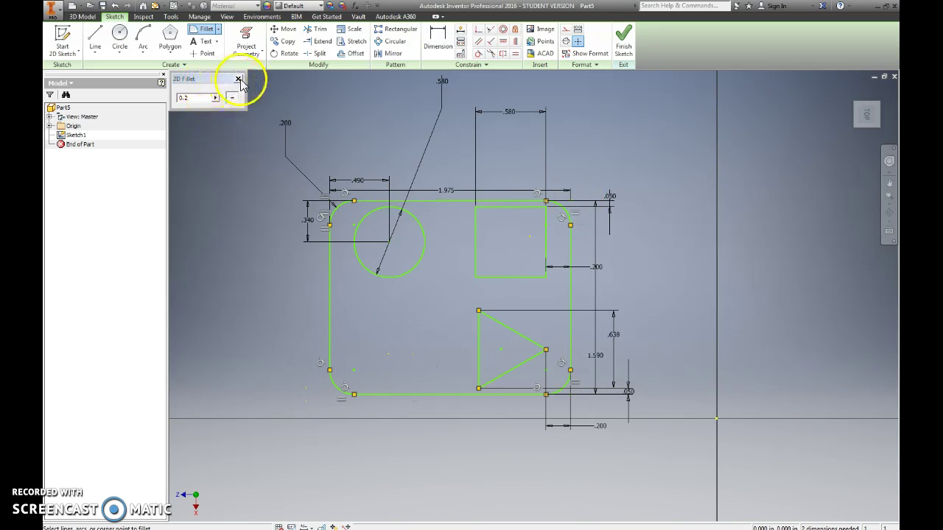
click(238, 79)
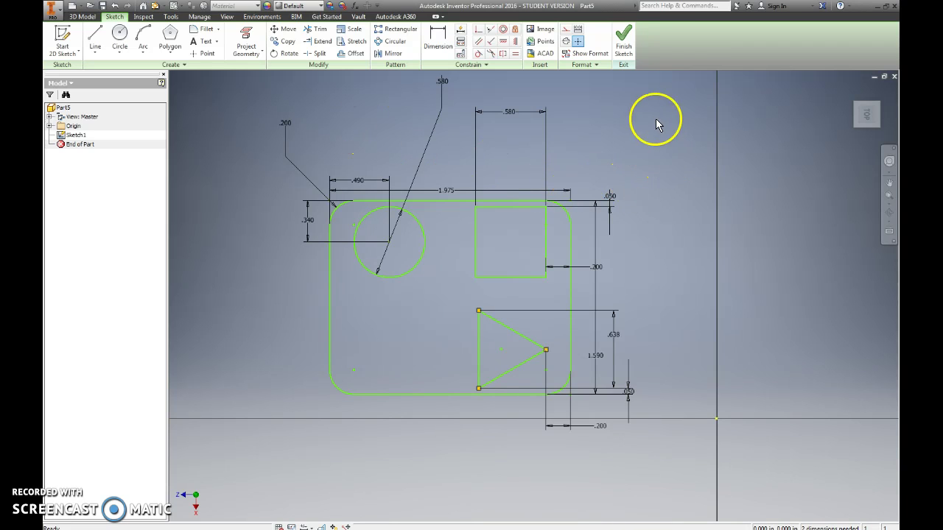
- Finish the sketch and extrude the plate profile around the three cutouts 0.3 in in Direction 2
click(624, 36)
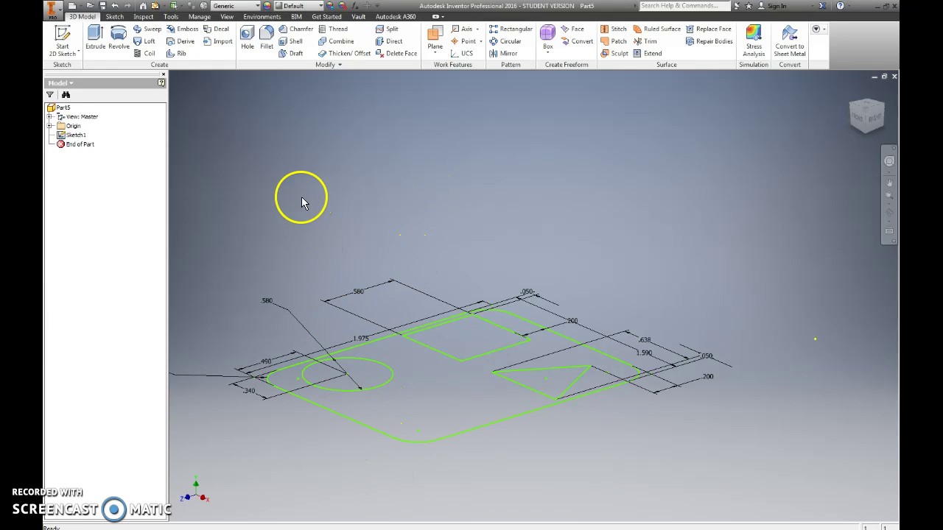
click(96, 40)
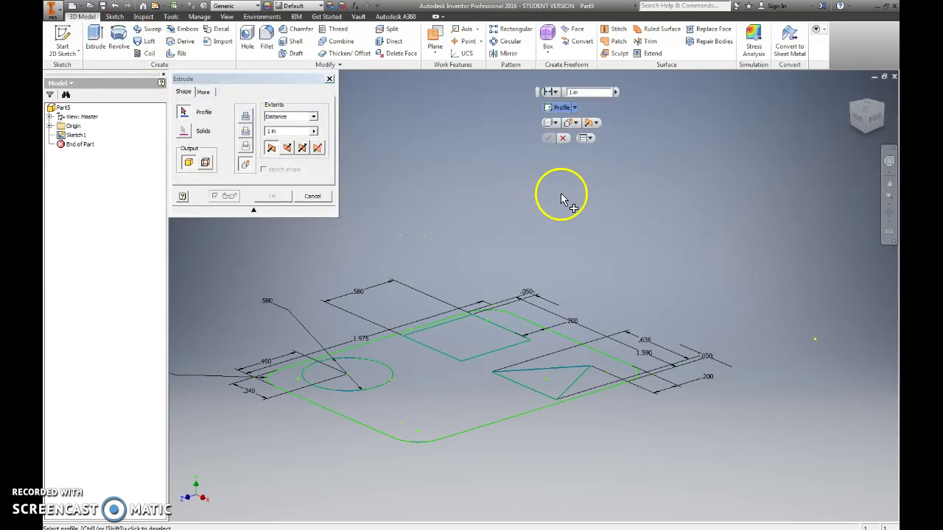
double_click(568, 93)
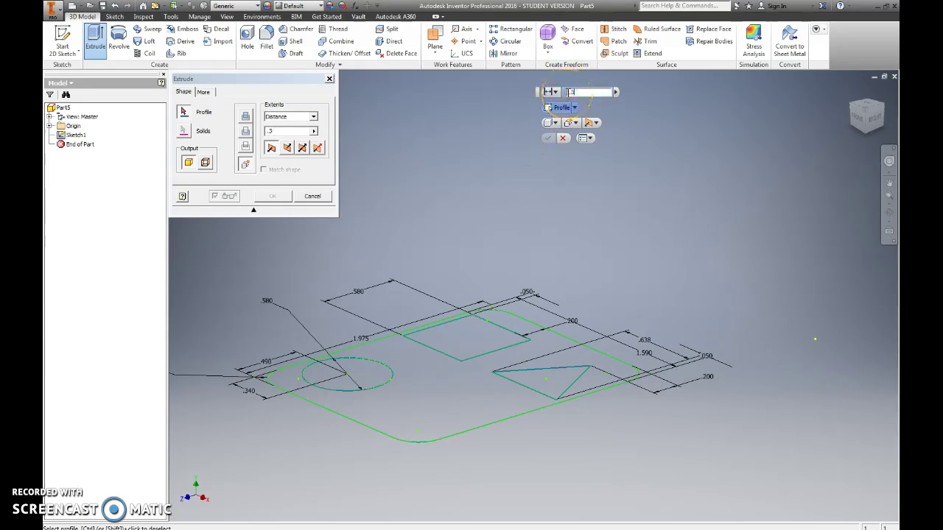
text(.3)
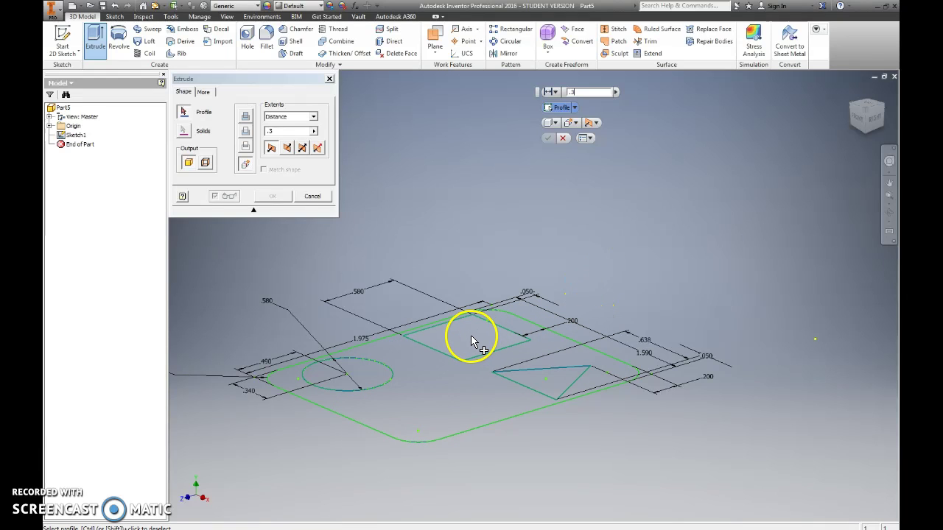
click(452, 393)
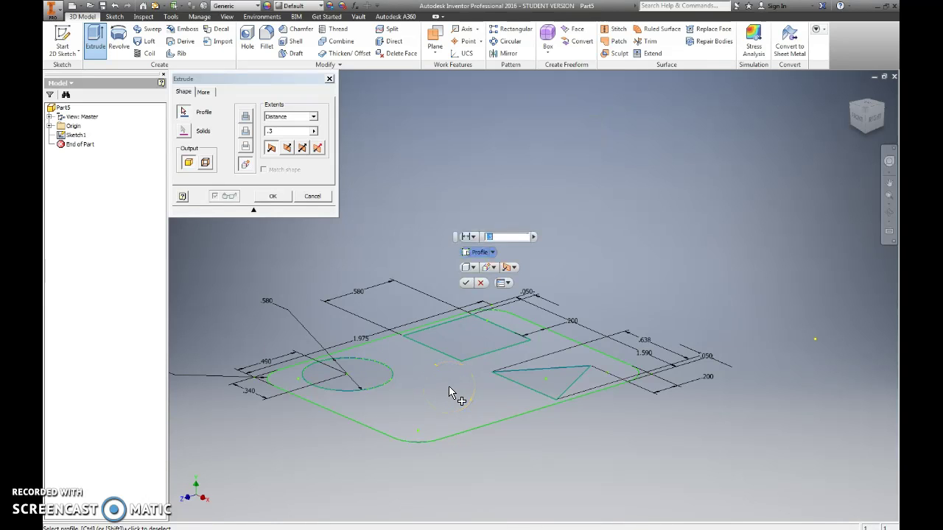
click(511, 267)
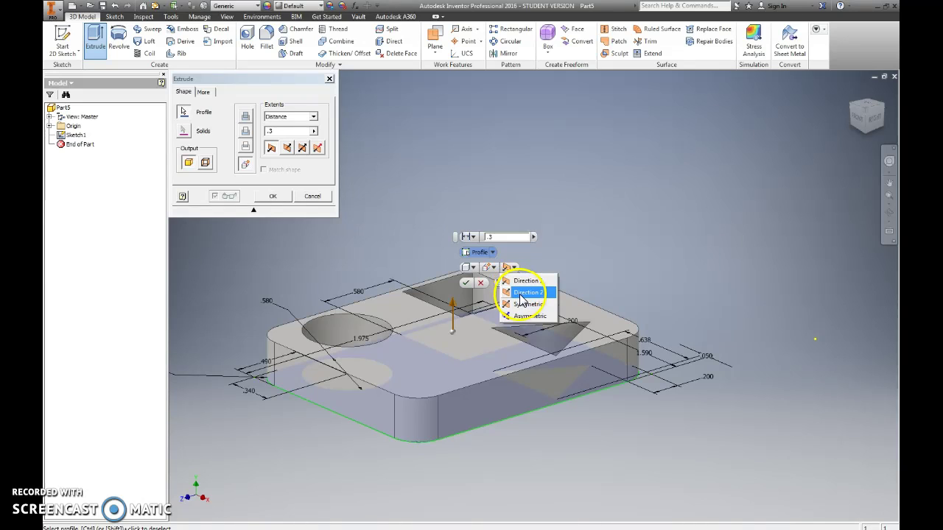
click(521, 293)
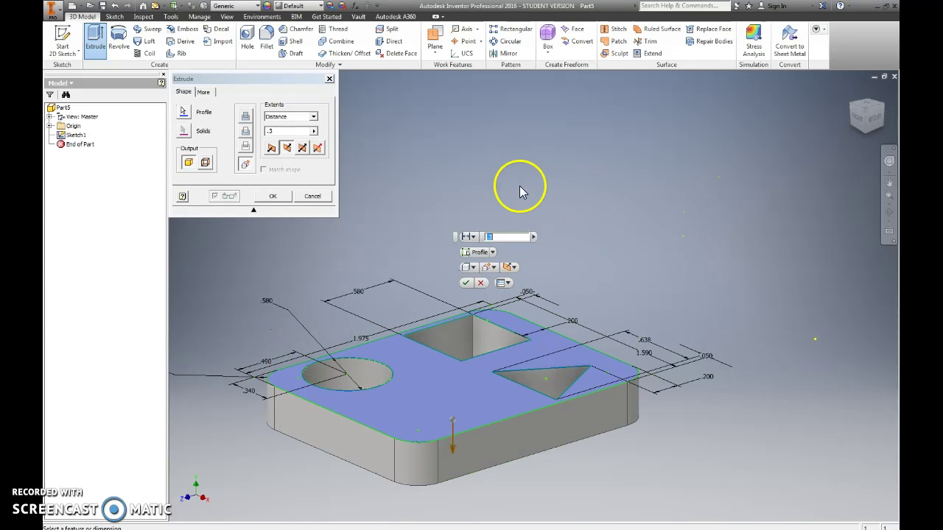
click(273, 197)
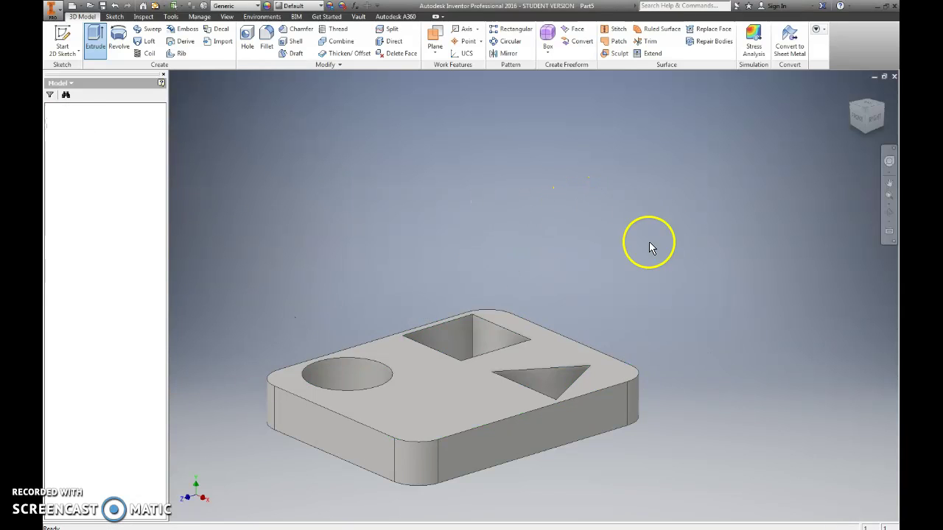
click(851, 90)
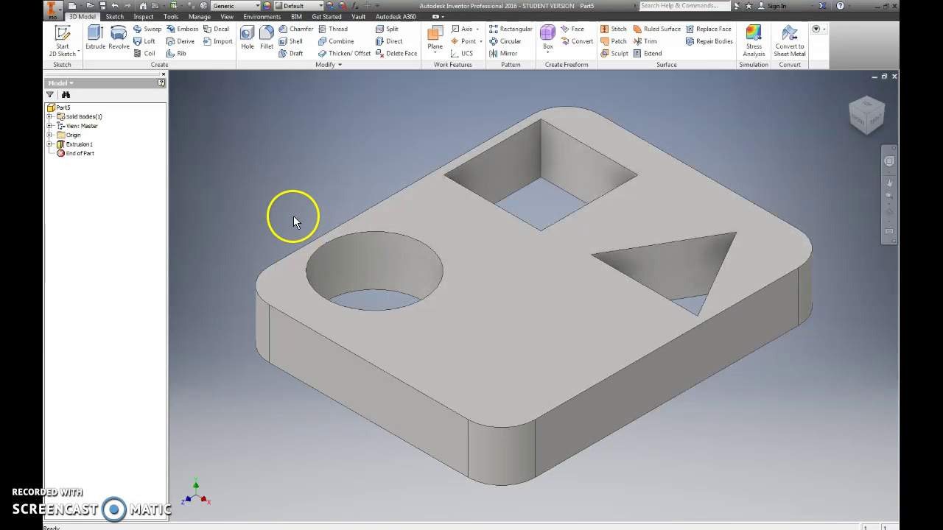
- Try to save the part in the Automoblox folder as Passenger Base_DM, declining to replace the existing file
click(103, 7)
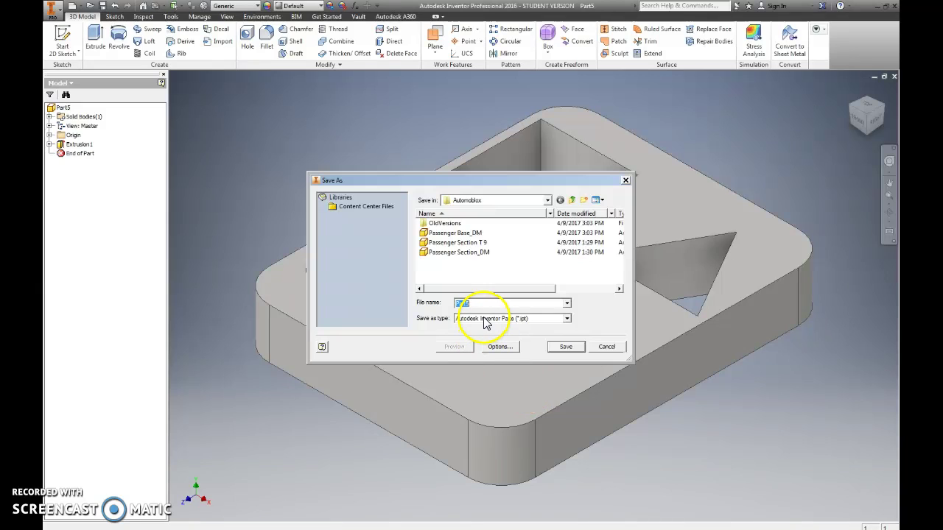
text(P)
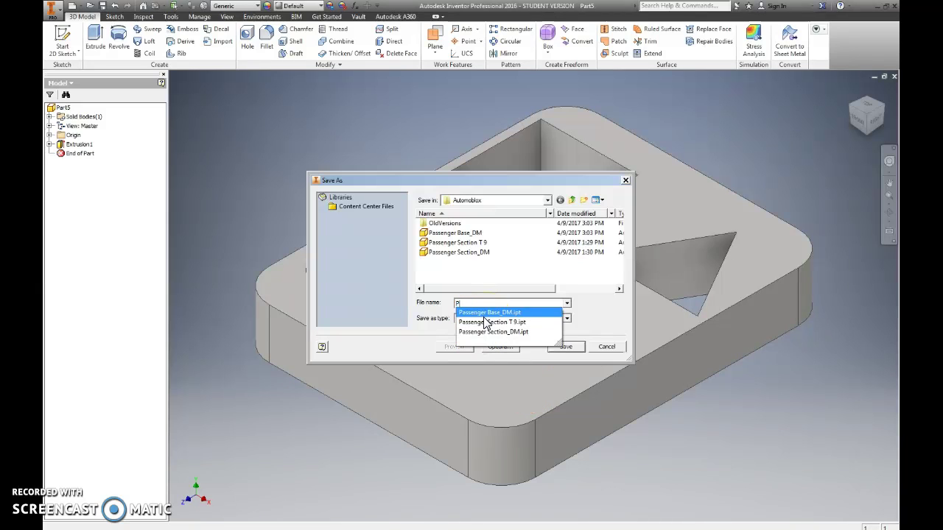
text(assenger Base)
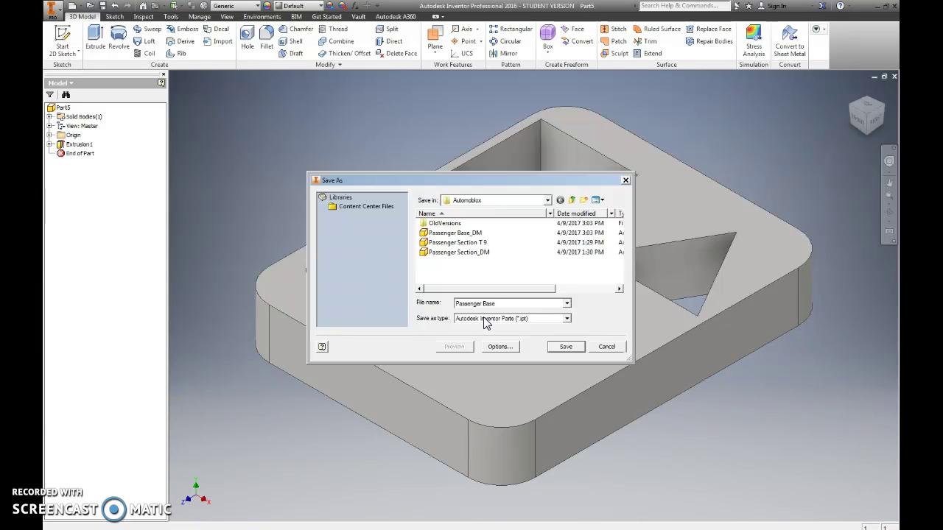
text(_DM)
click(564, 347)
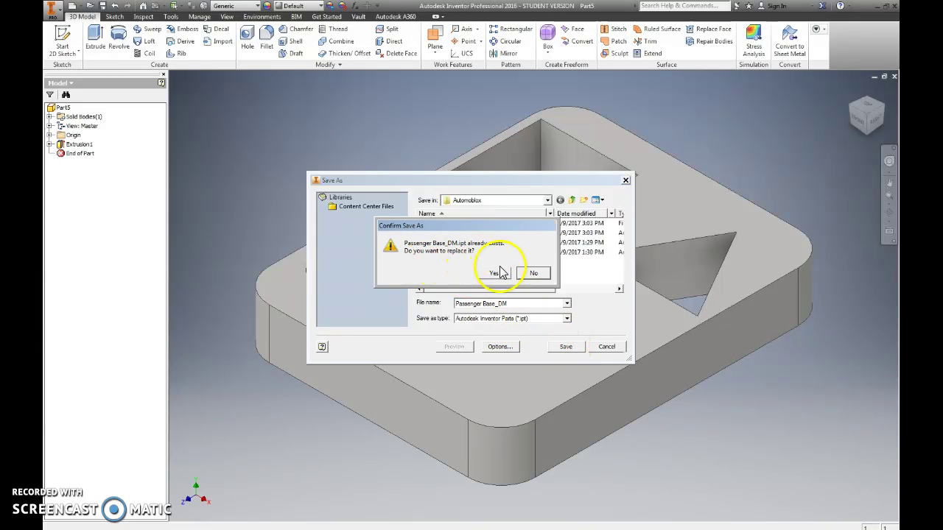
click(495, 277)
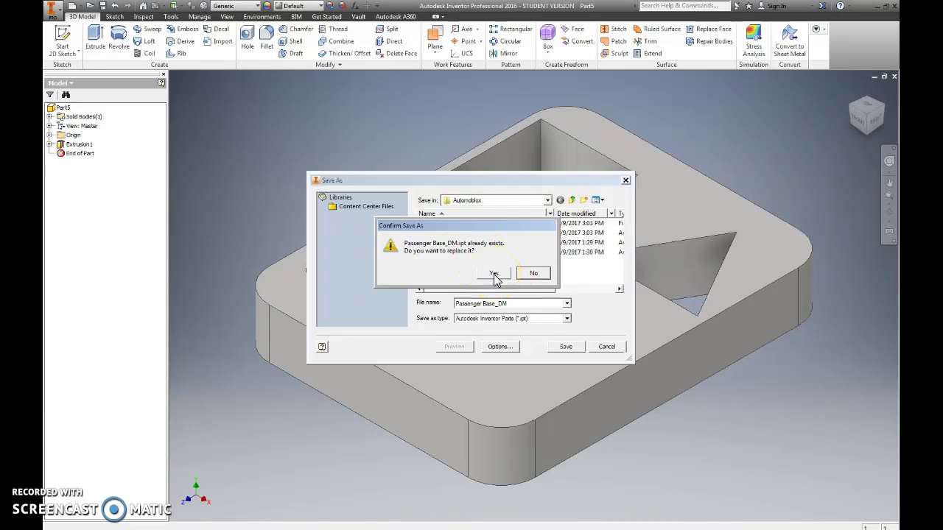
click(533, 272)
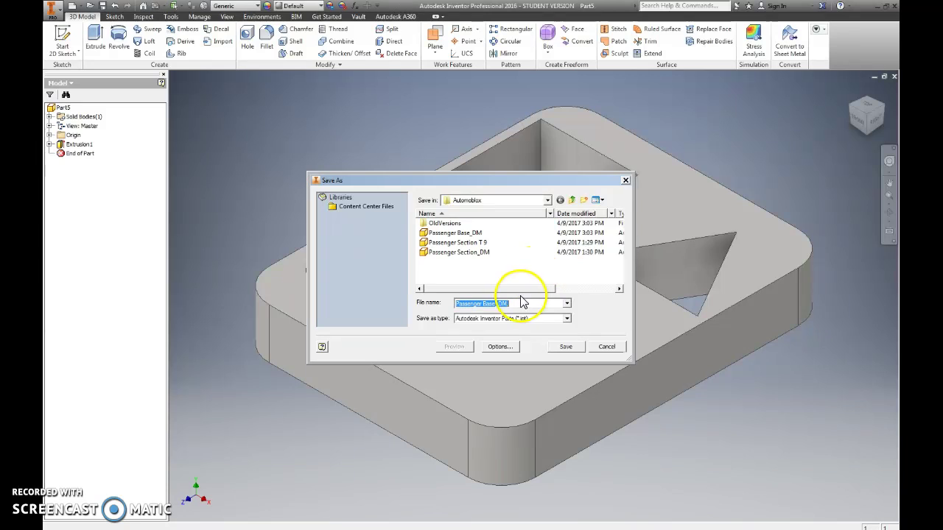
- Change the file name to Passenger Base_DM_1 and save the part
click(514, 304)
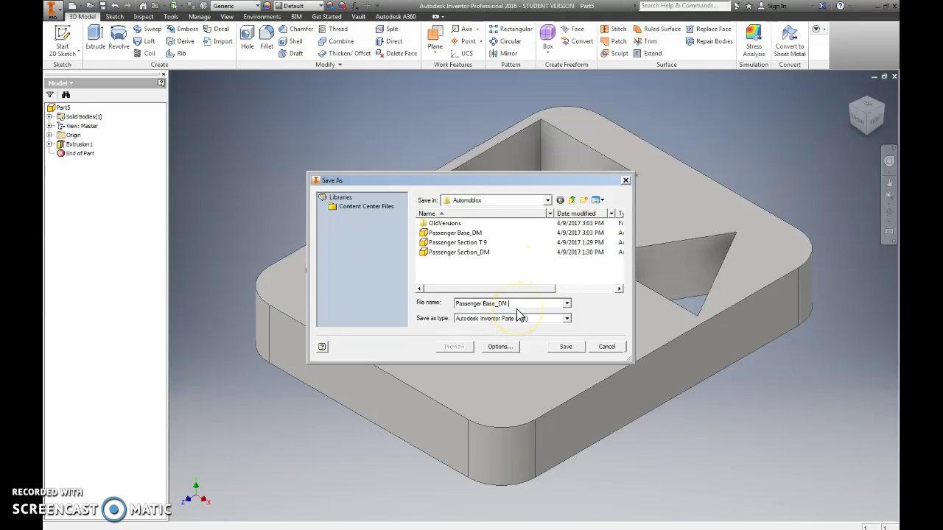
text(_1)
click(557, 304)
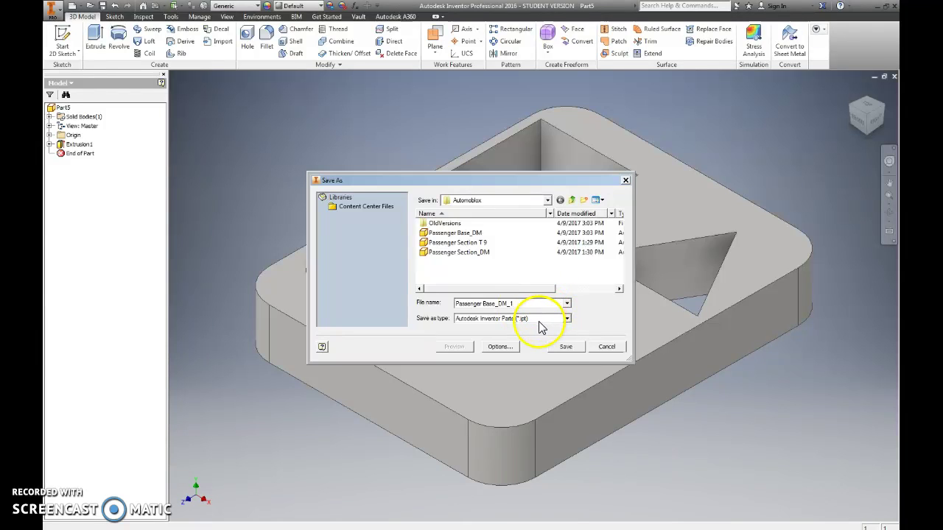
click(566, 346)
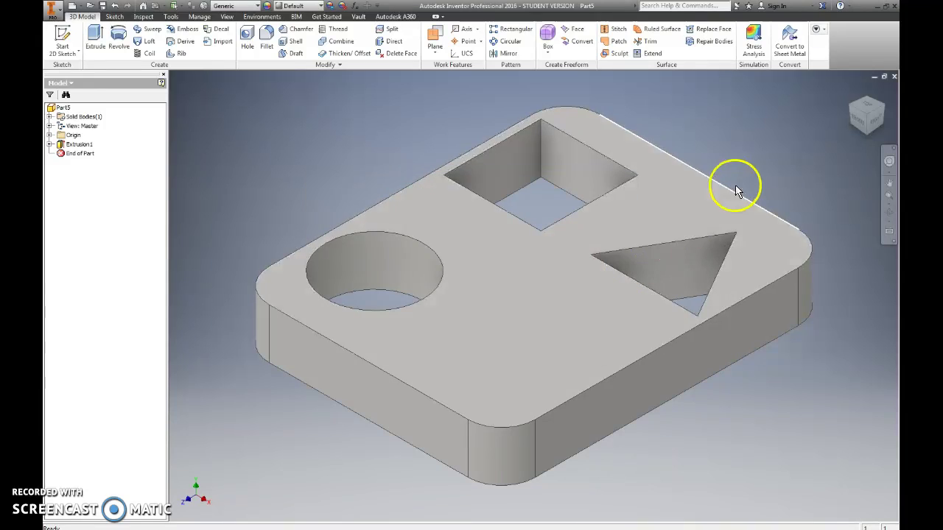